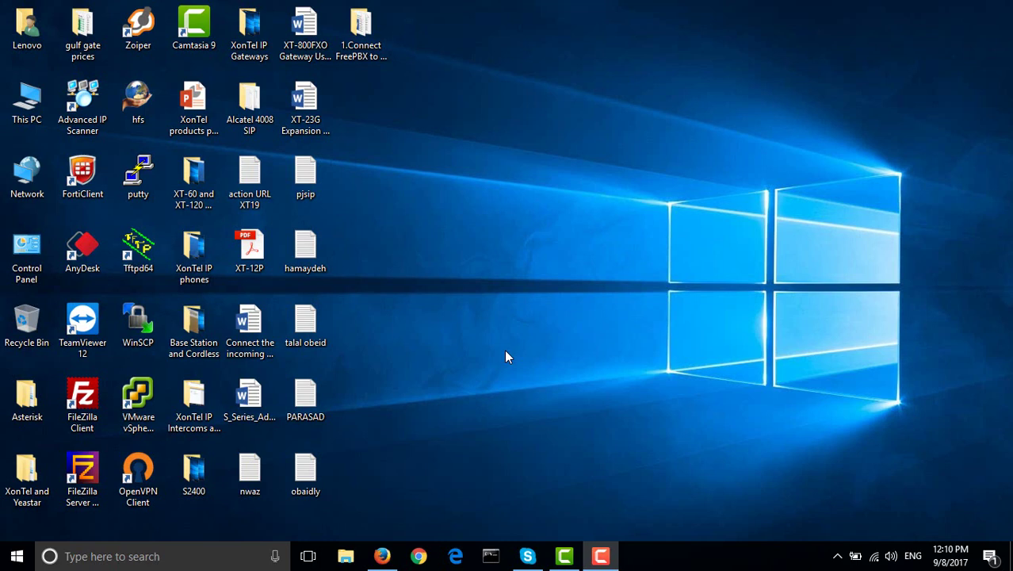
Step: Find and open Paint with a blank canvas
left_click(153, 566)
type("PAN")
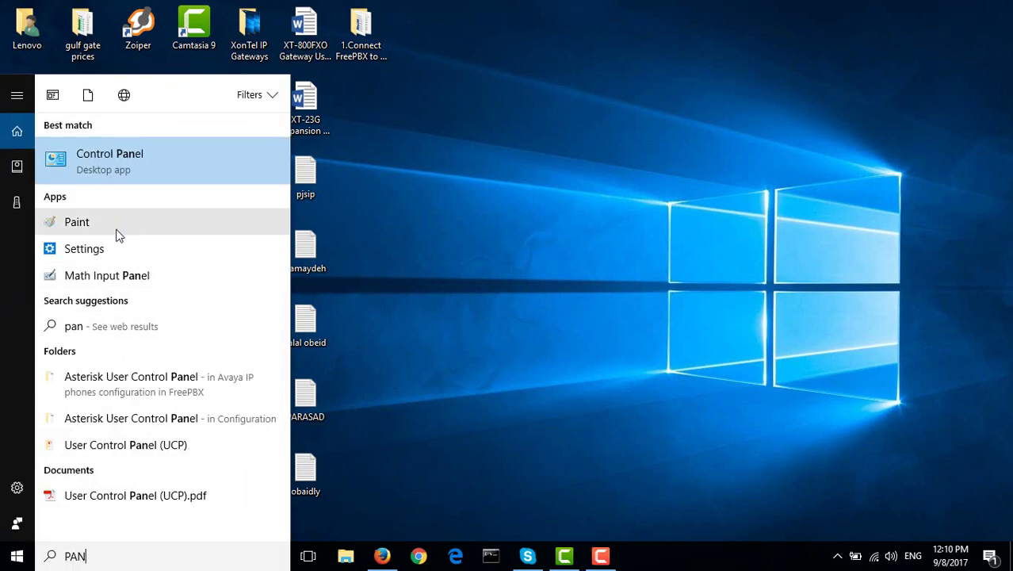
left_click(119, 223)
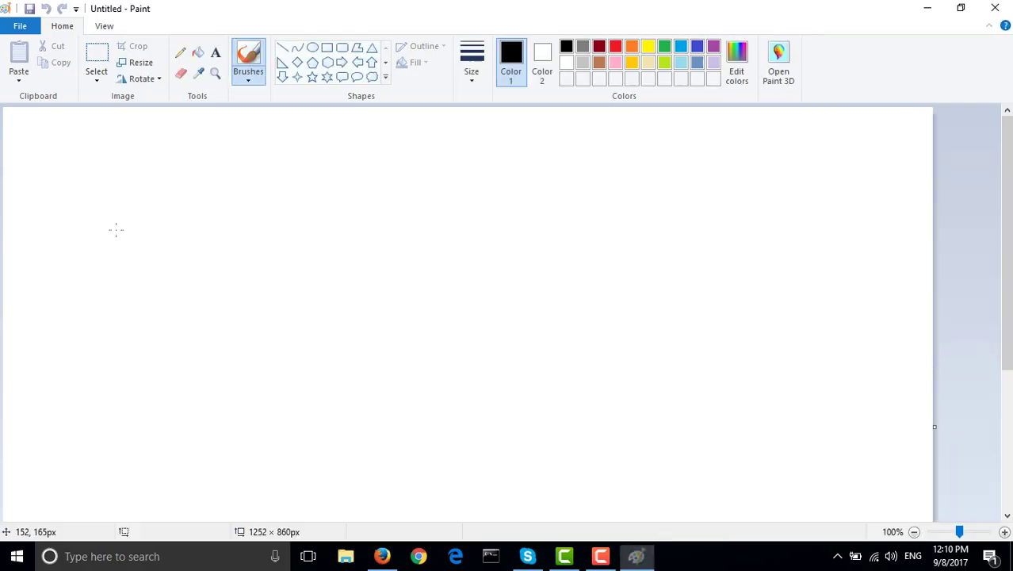
Step: Draw a rectangle in the upper right part of the canvas and label it "PBX" inside
left_click(327, 48)
mouse_move(771, 169)
left_mouse_down()
mouse_move(681, 254)
mouse_move(601, 285)
mouse_move(618, 271)
left_mouse_up()
left_click(216, 52)
left_click(659, 197)
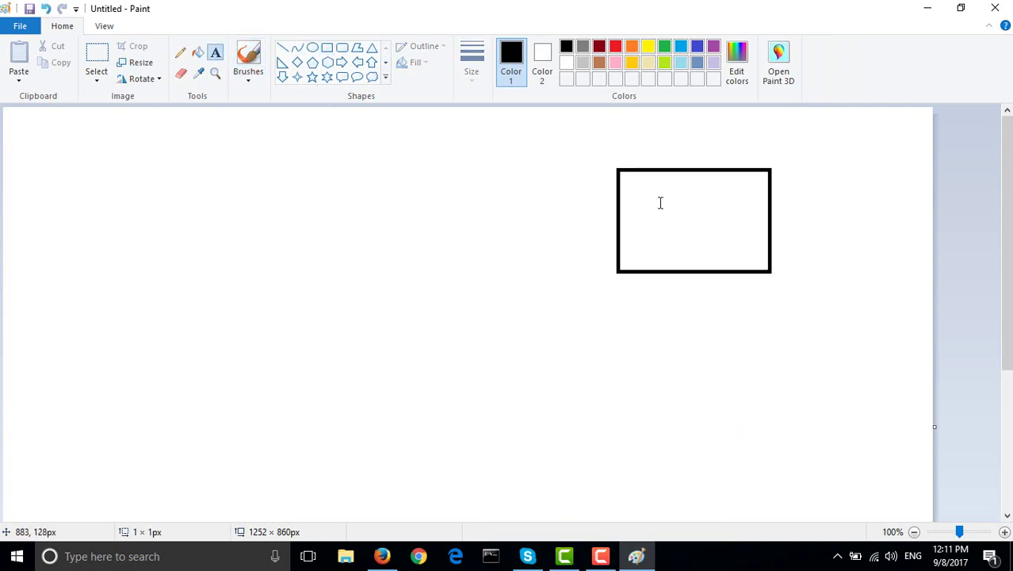
type("OBX")
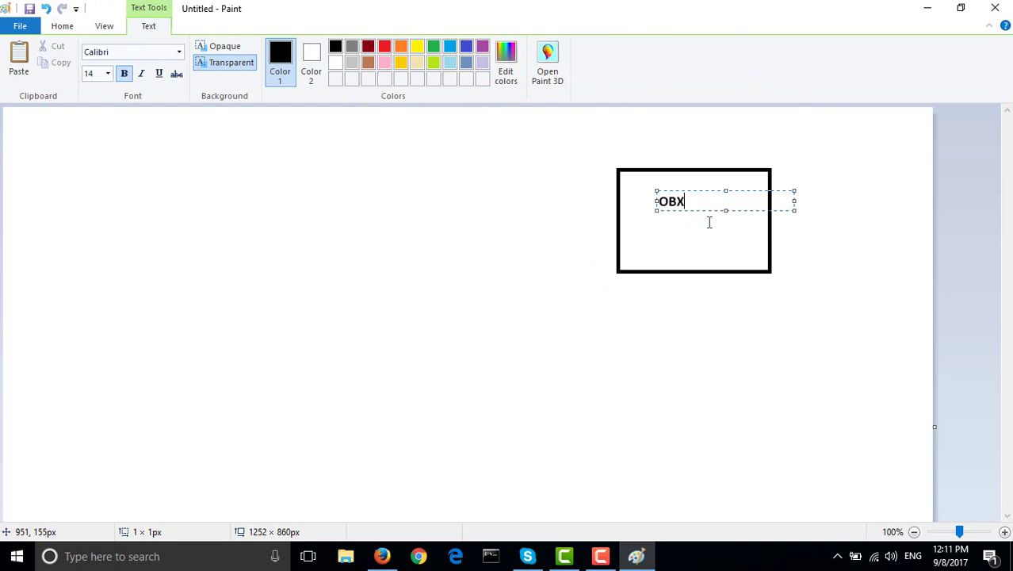
key("BackSpace")
key("BackSpace")
key("BackSpace")
type("PBX")
left_click(512, 229)
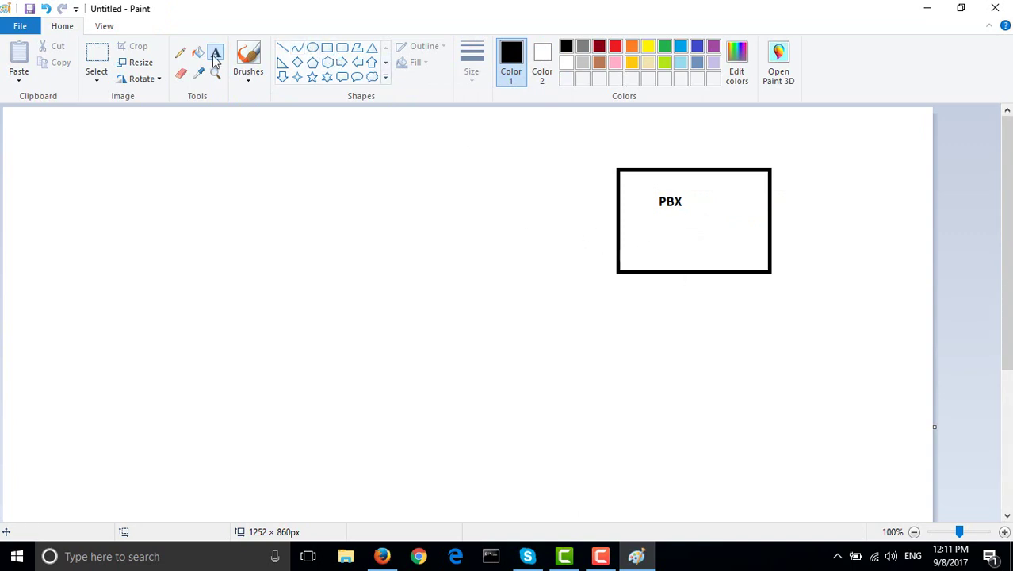
Step: Draw a line about 376 × 41 px ending at the PBX box, and a rectangle about 79 × 120 px near the line's far end
left_click(284, 54)
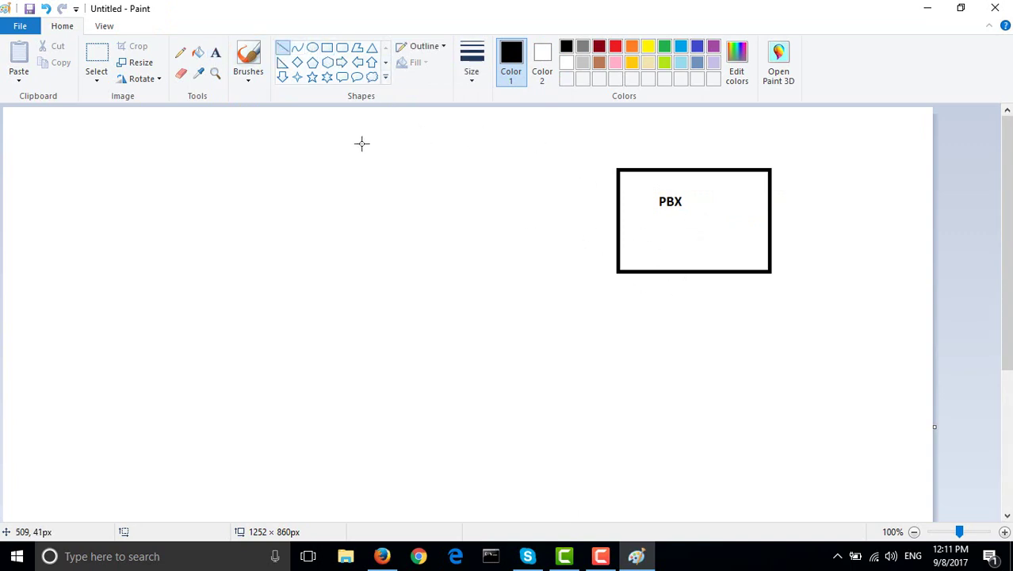
left_click_drag(336, 161, 615, 190)
left_click(326, 47)
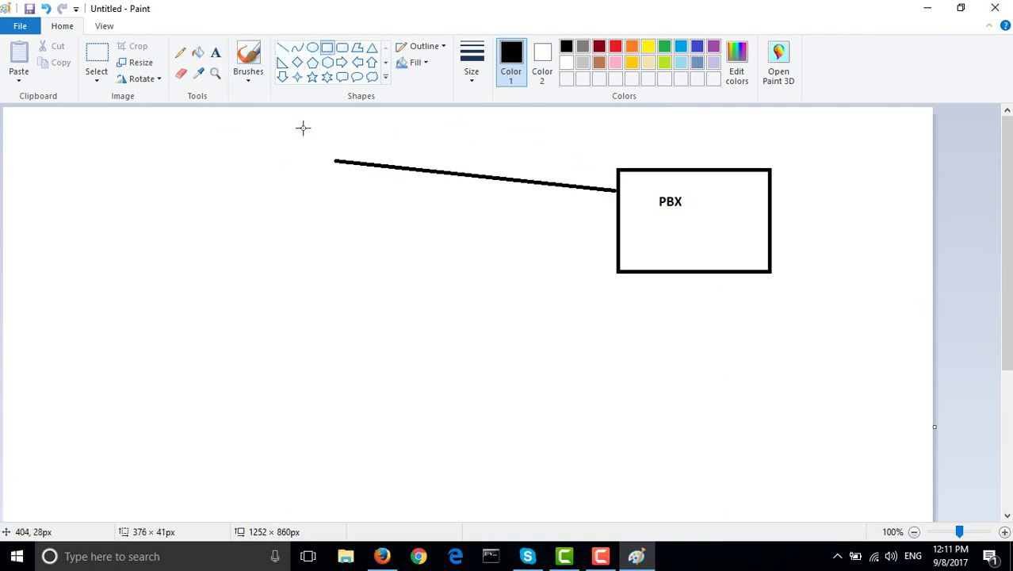
left_click_drag(304, 127, 243, 217)
Step: Add the two-line text "EXTENRAL NUMBER" in the small rectangle
left_click(215, 52)
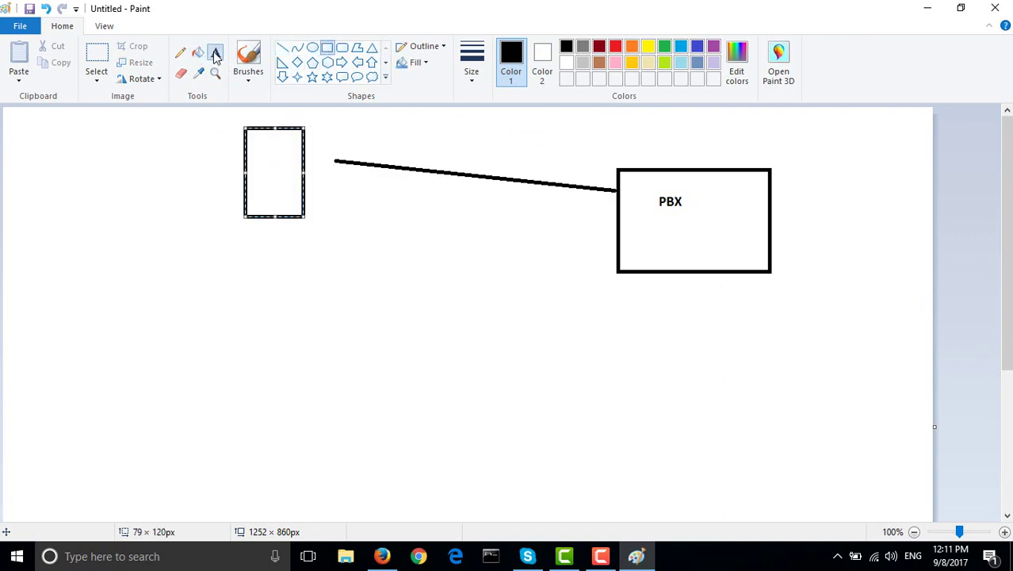
left_click(258, 150)
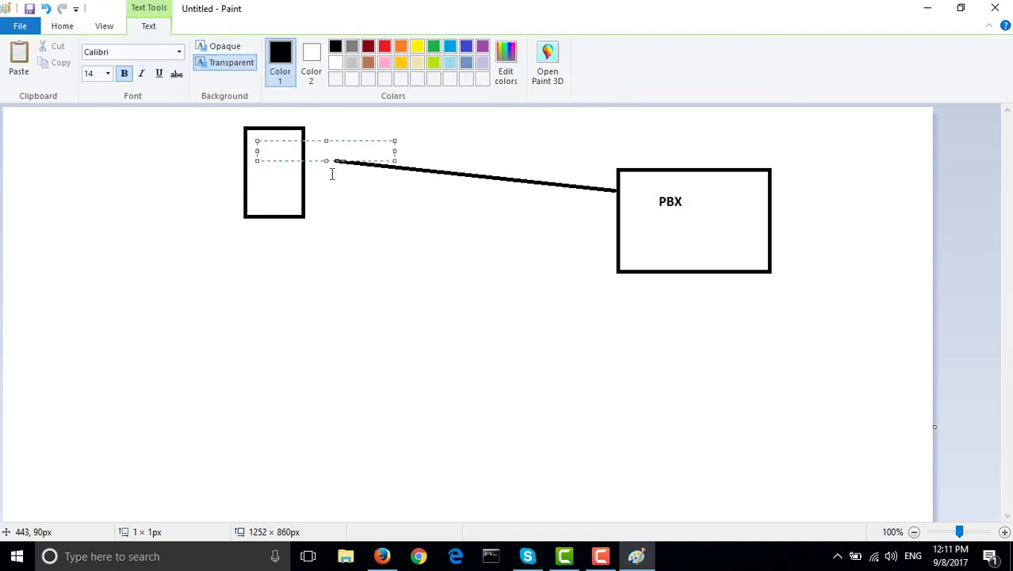
type("MO")
key("BackSpace")
key("BackSpace")
type("EXTENRAL")
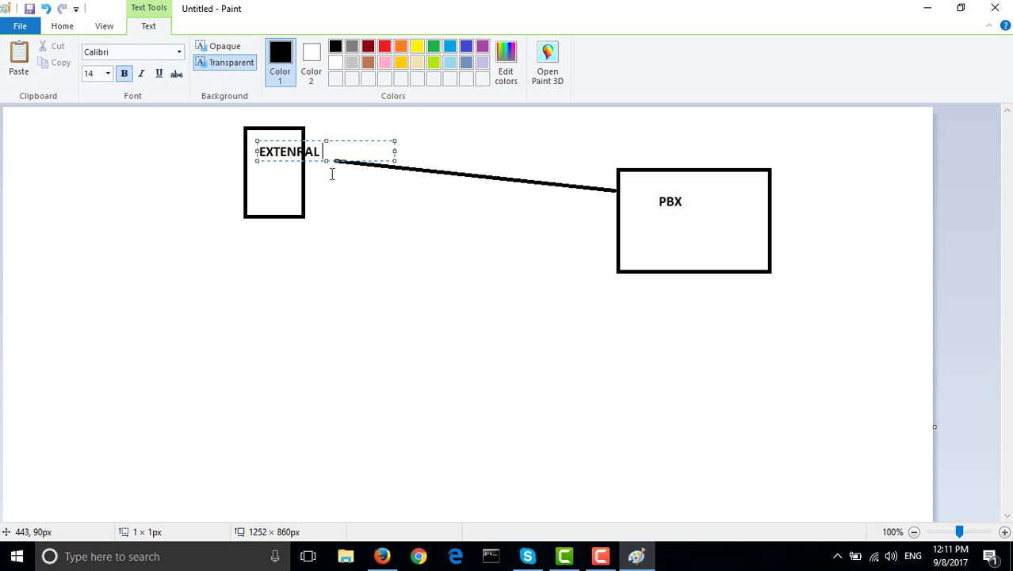
key("Return")
type("NUMBER")
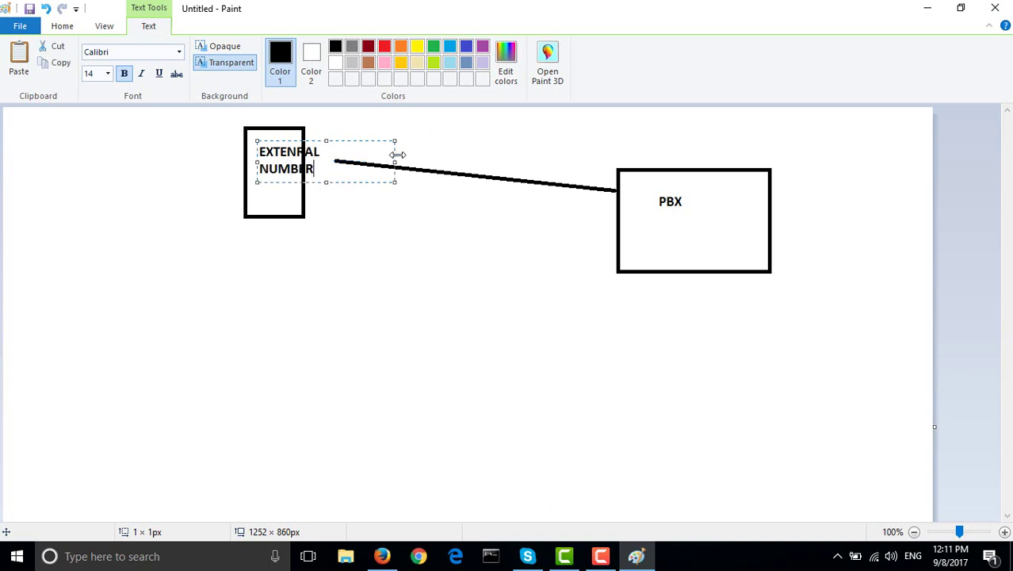
Step: Reduce the "EXTENRAL NUMBER" text to size 11 and shift it to fit inside the small rectangle
left_click_drag(314, 169, 229, 142)
left_click(108, 73)
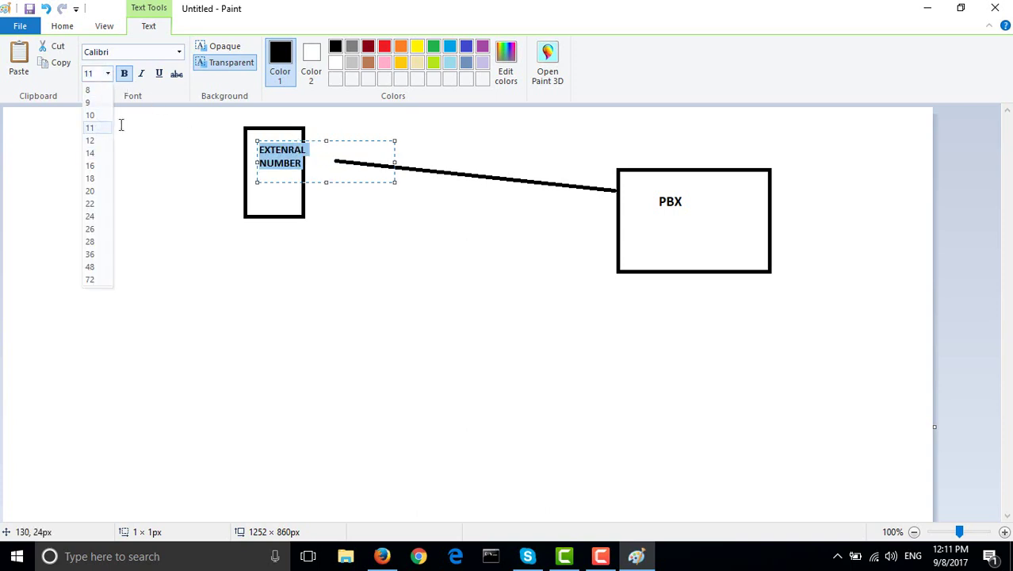
left_click(89, 127)
left_click_drag(281, 143, 274, 143)
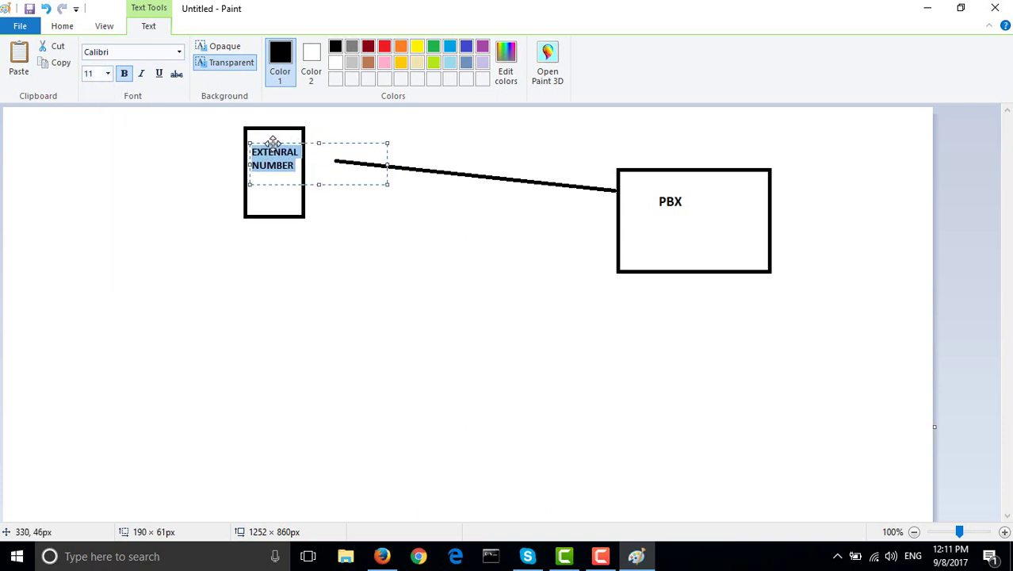
left_click(420, 136)
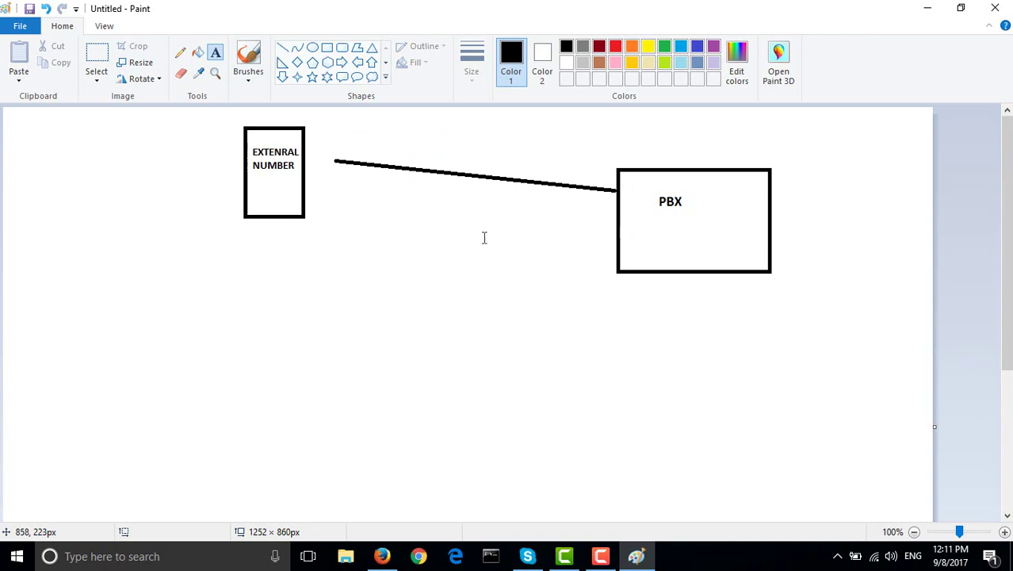
Step: Draw a slanted line about 77 × 73 px down from the PBX box and label its end "IVR" in size 18 text
left_click(282, 47)
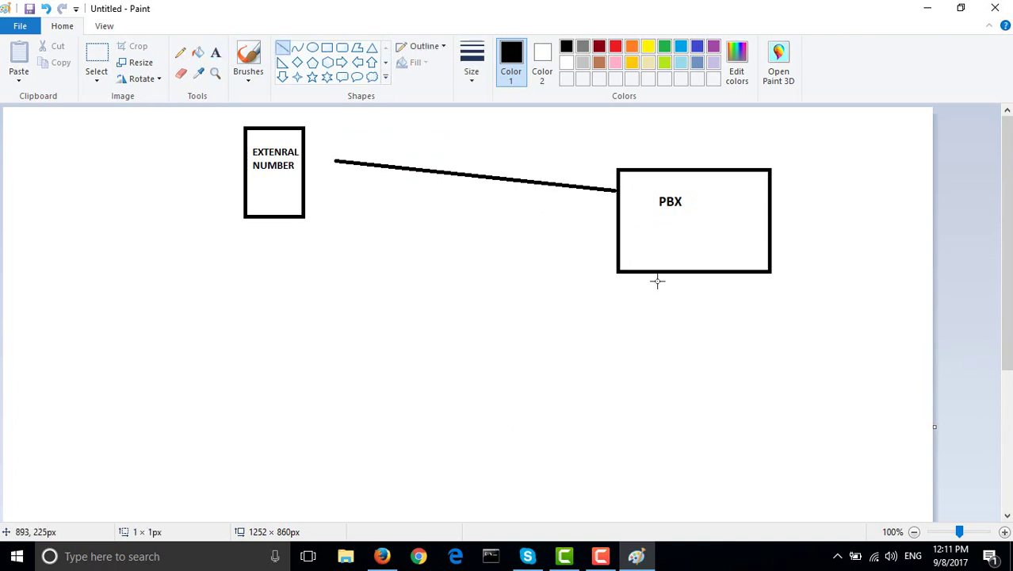
left_click_drag(668, 275, 609, 328)
left_click(214, 52)
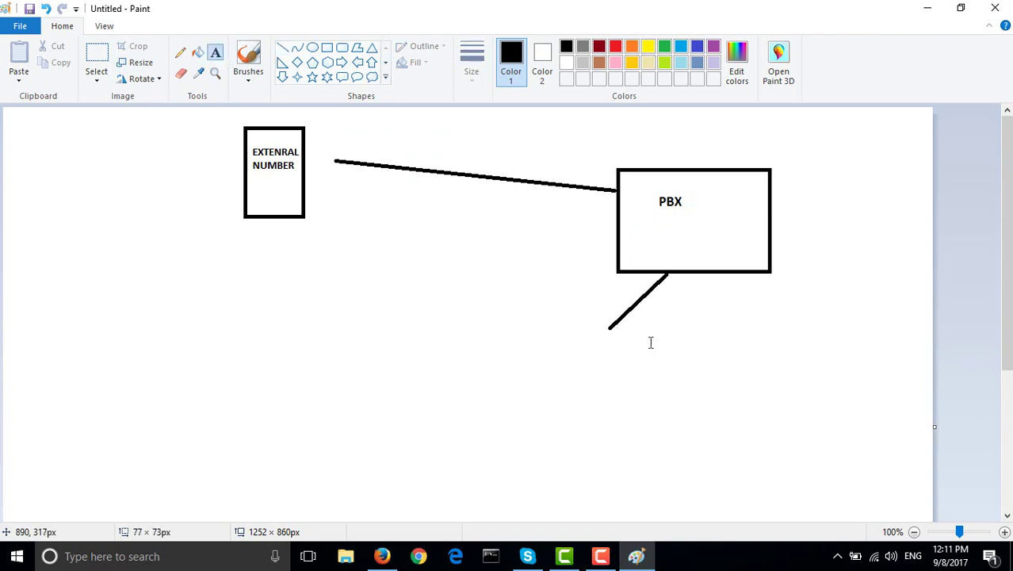
left_click(619, 333)
type("BR")
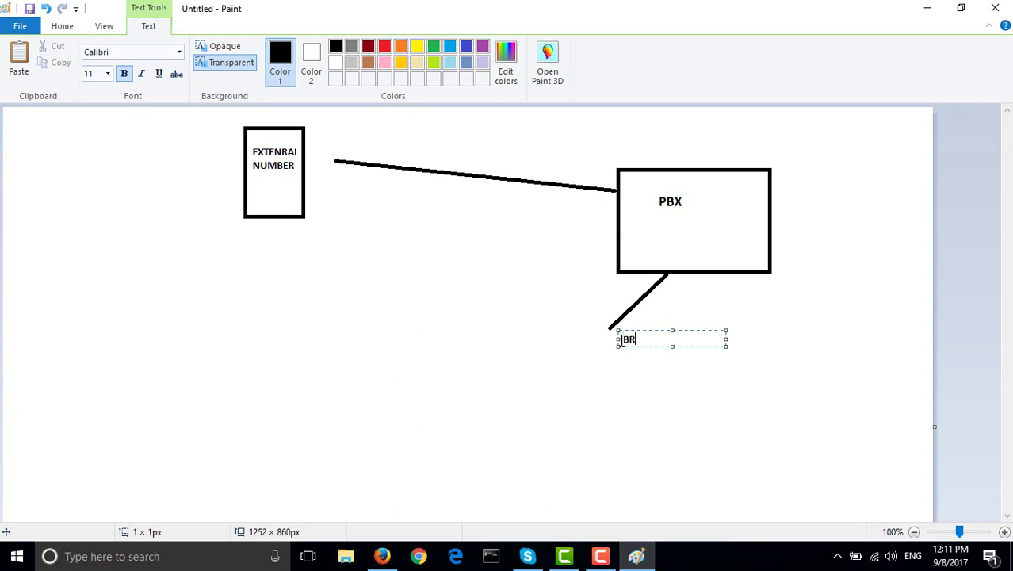
mouse_move(635, 339)
left_mouse_down()
mouse_move(551, 332)
mouse_move(639, 340)
left_mouse_up()
key("BackSpace")
type("IVR")
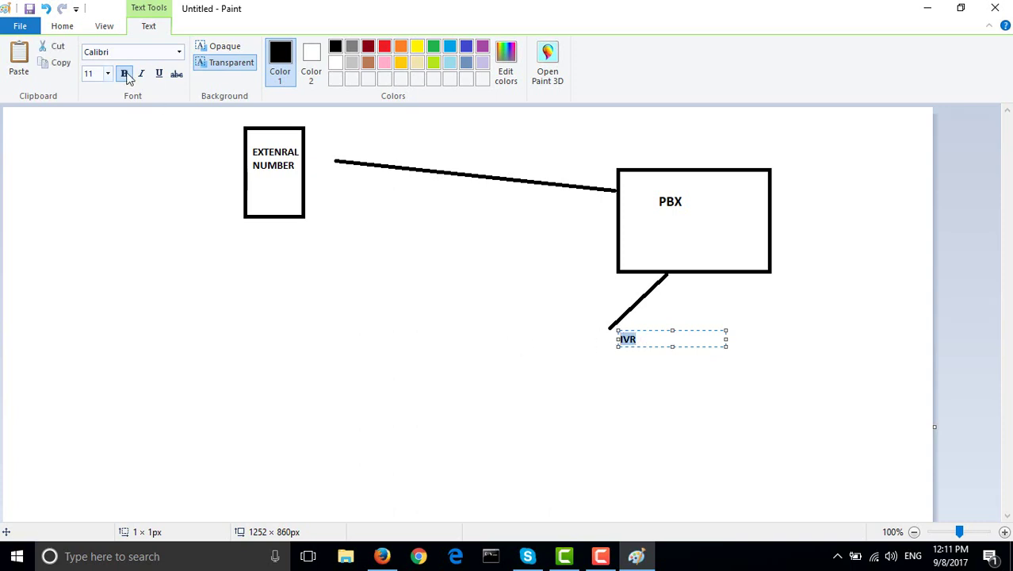
left_click(108, 73)
left_click(89, 178)
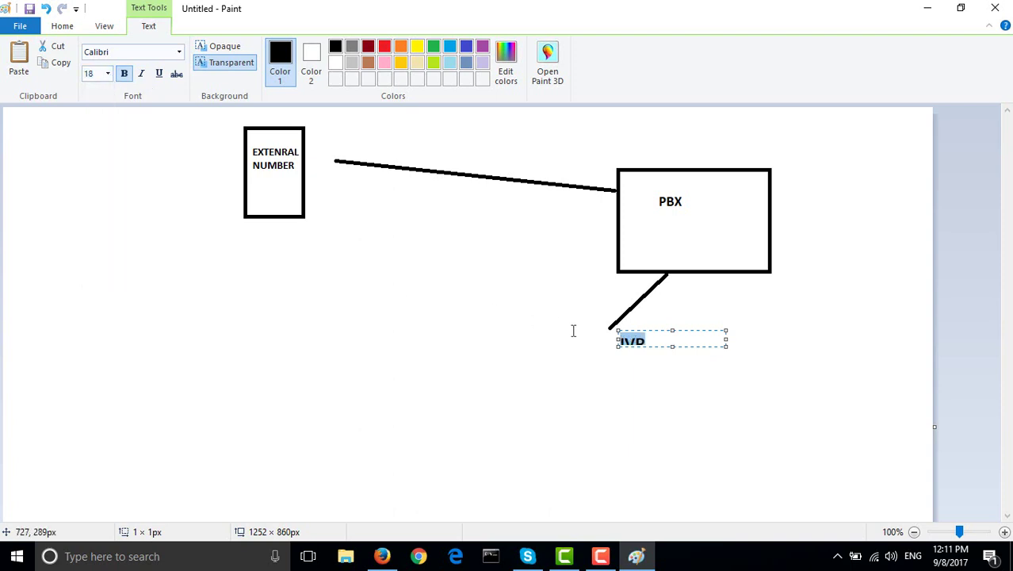
left_click(780, 322)
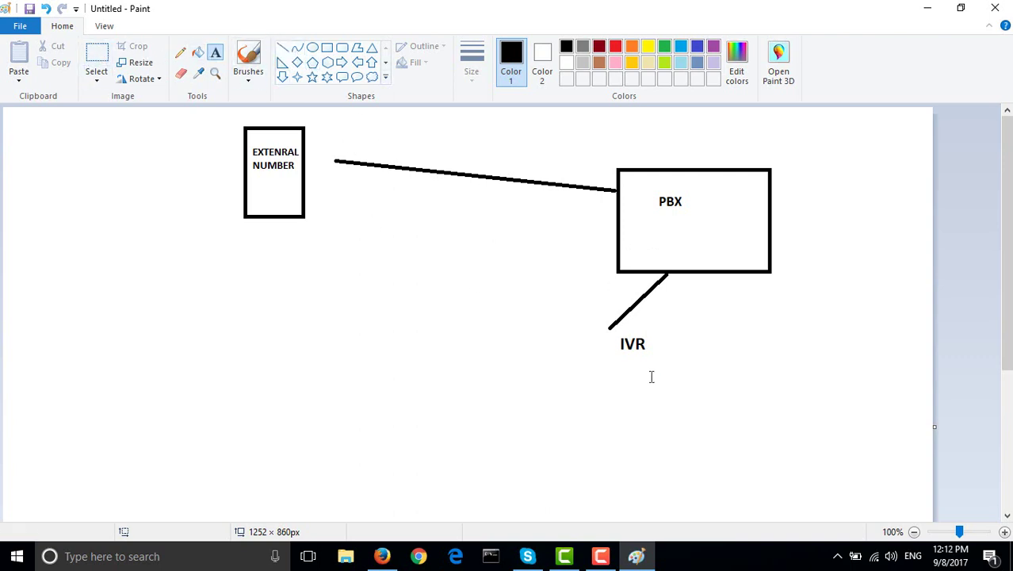
Step: Draw three lines branching from the IVR label: one to the left, one to the right and one downward
left_click(283, 50)
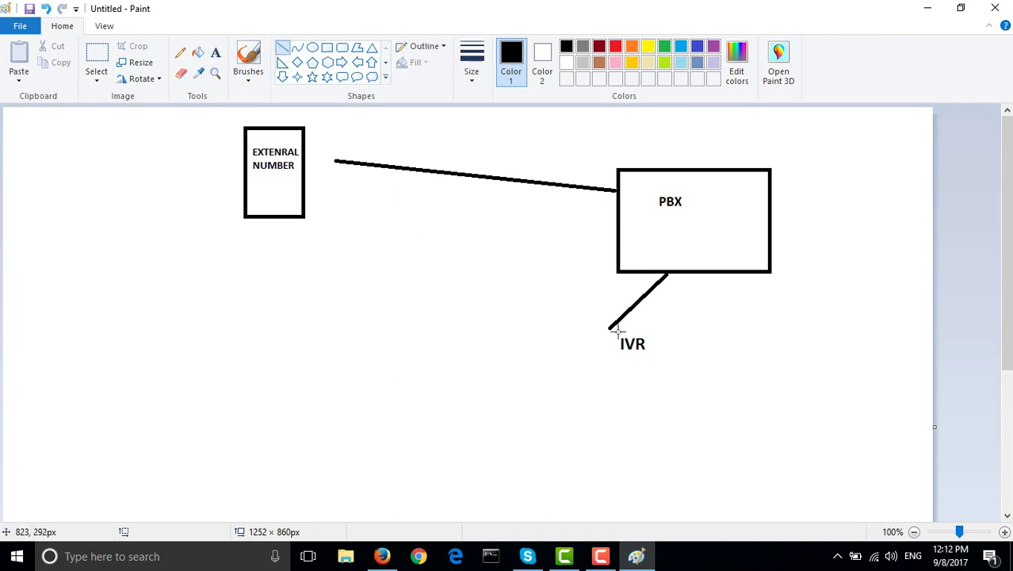
left_click_drag(622, 347, 411, 385)
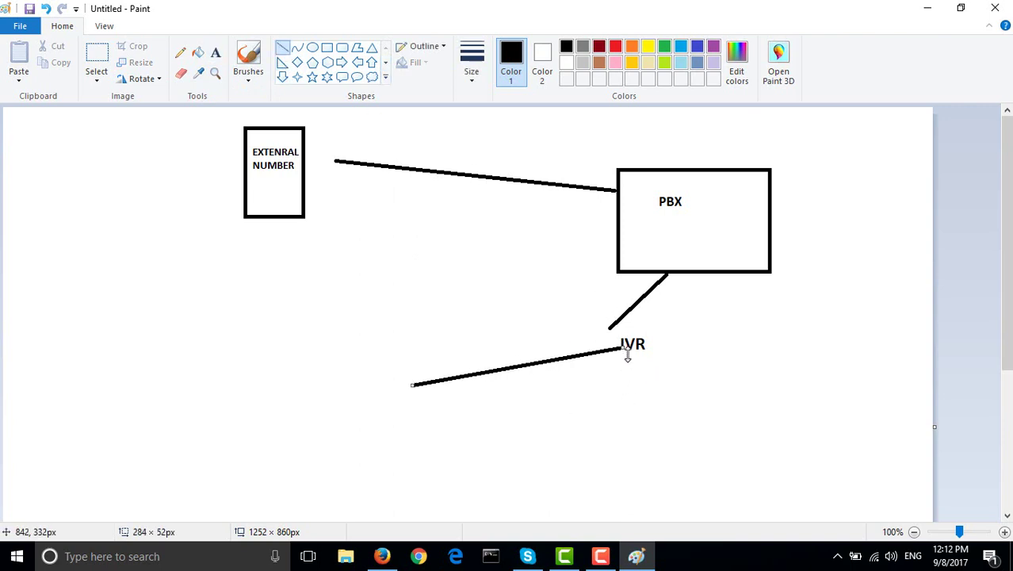
mouse_move(649, 348)
left_mouse_down()
mouse_move(724, 340)
mouse_move(808, 360)
left_mouse_up()
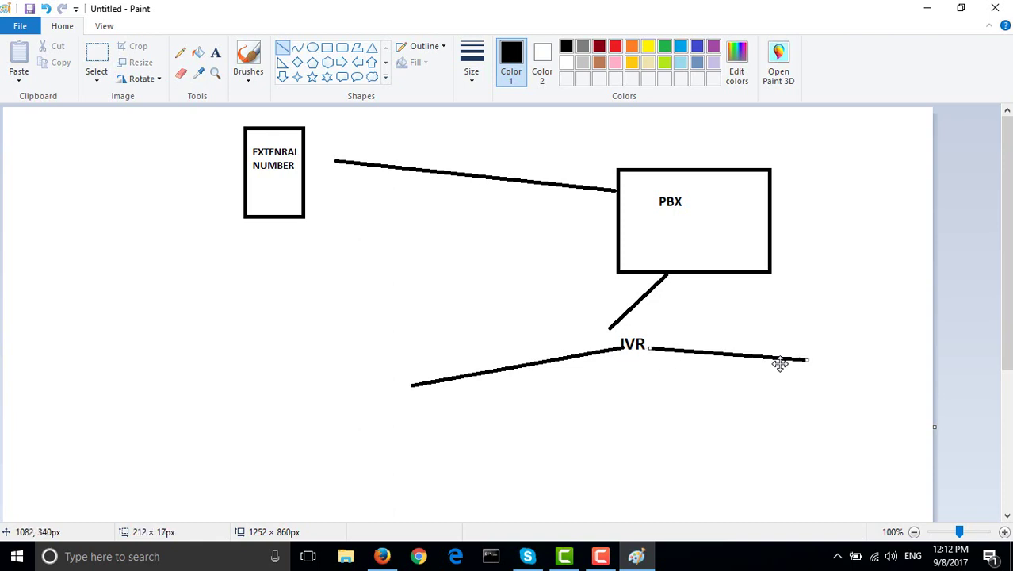
left_click_drag(632, 355, 626, 411)
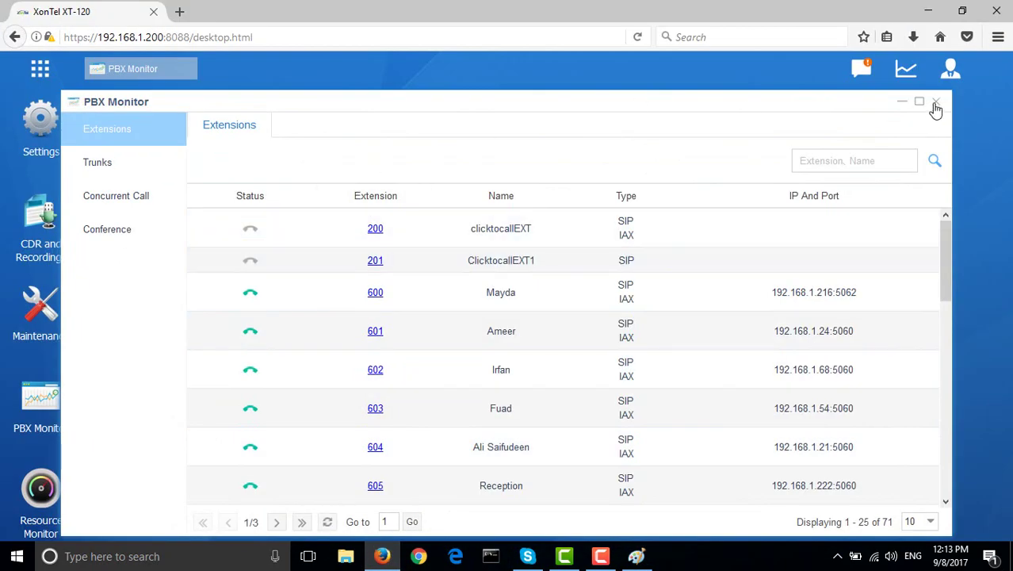
Step: Switch to the XonTel XT-120 web interface, close the PBX Monitor and open the IVR list in the Call Features settings
left_click(935, 101)
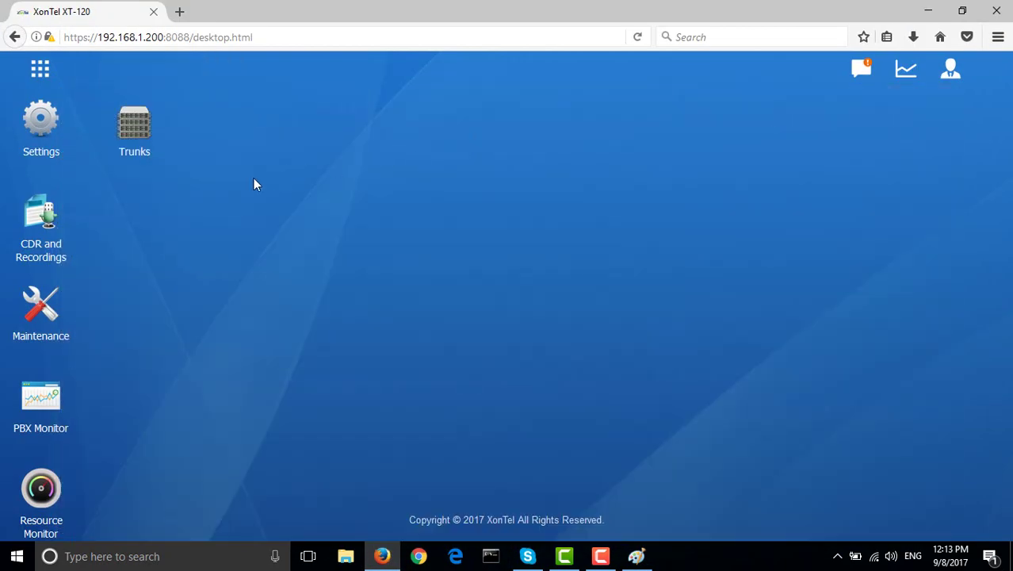
left_click(54, 148)
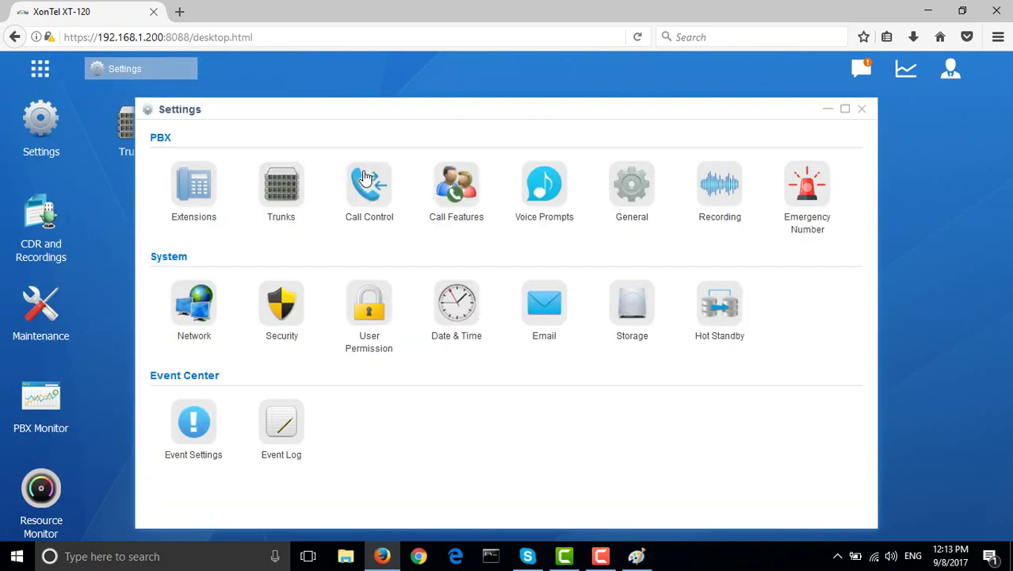
left_click(367, 179)
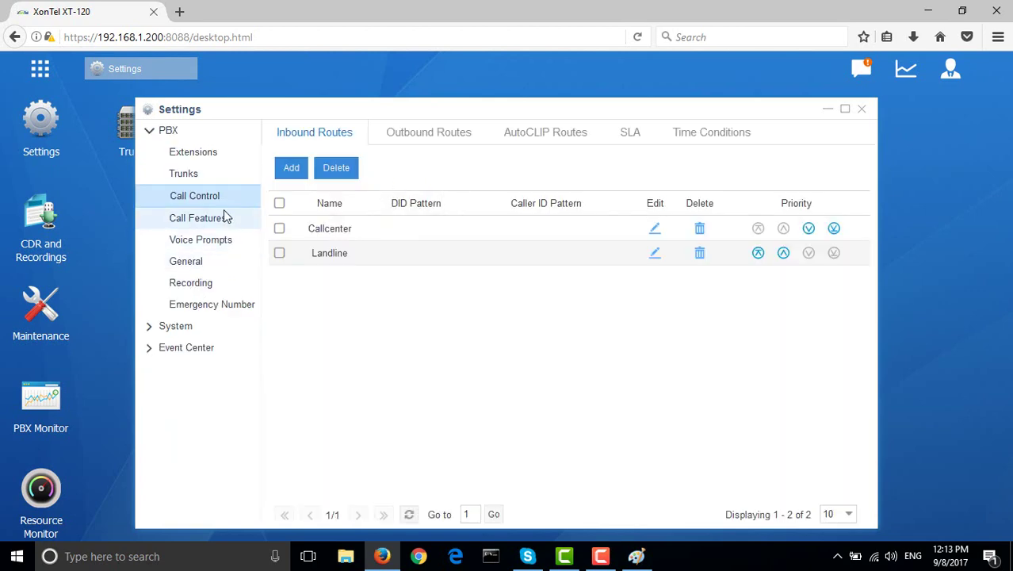
left_click(224, 218)
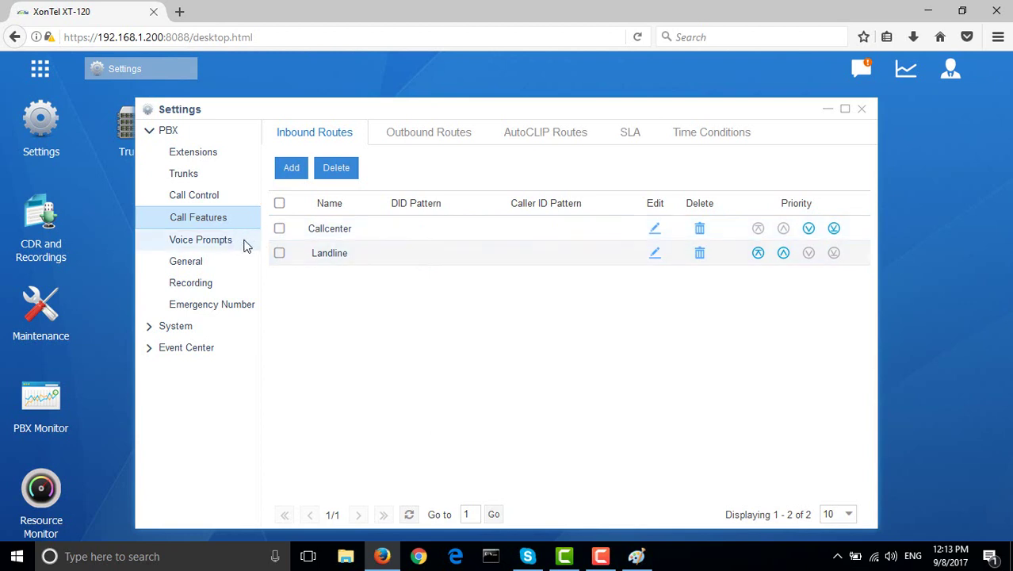
left_click(222, 200)
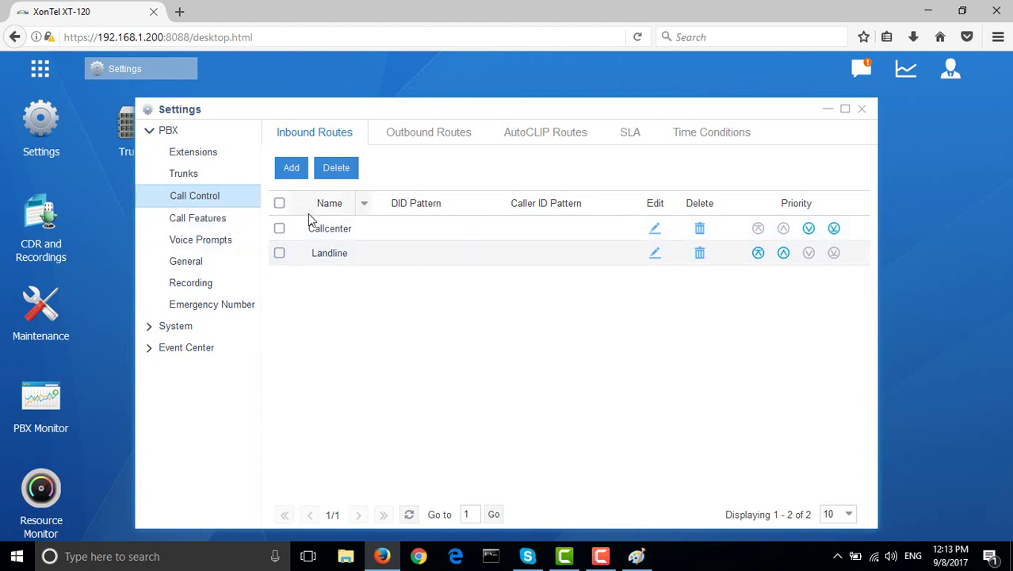
left_click(208, 225)
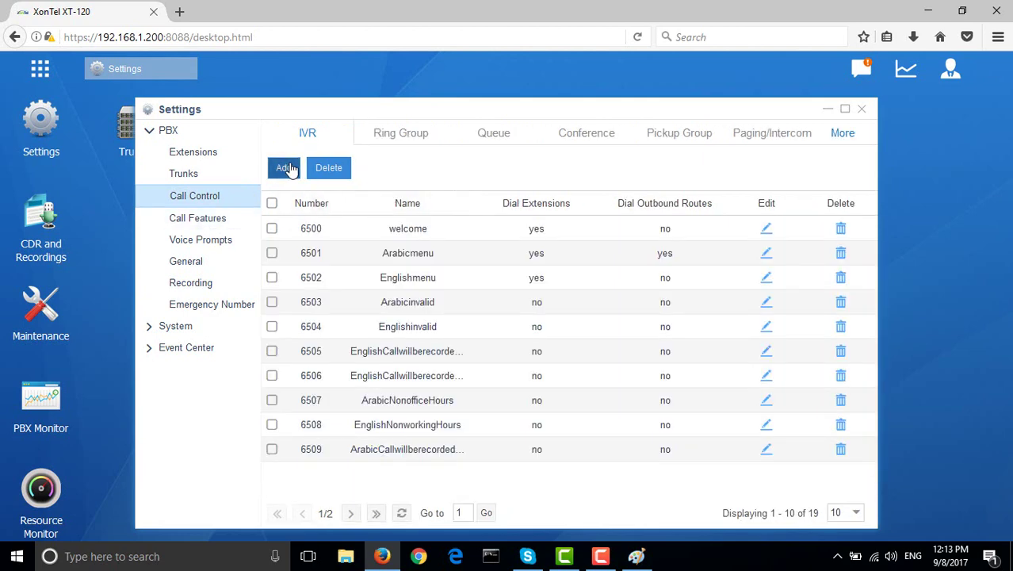
Step: Add an IVR named NEWCOMPANIES with ArabicMenuWithoutShowroom as its prompt
left_click(289, 169)
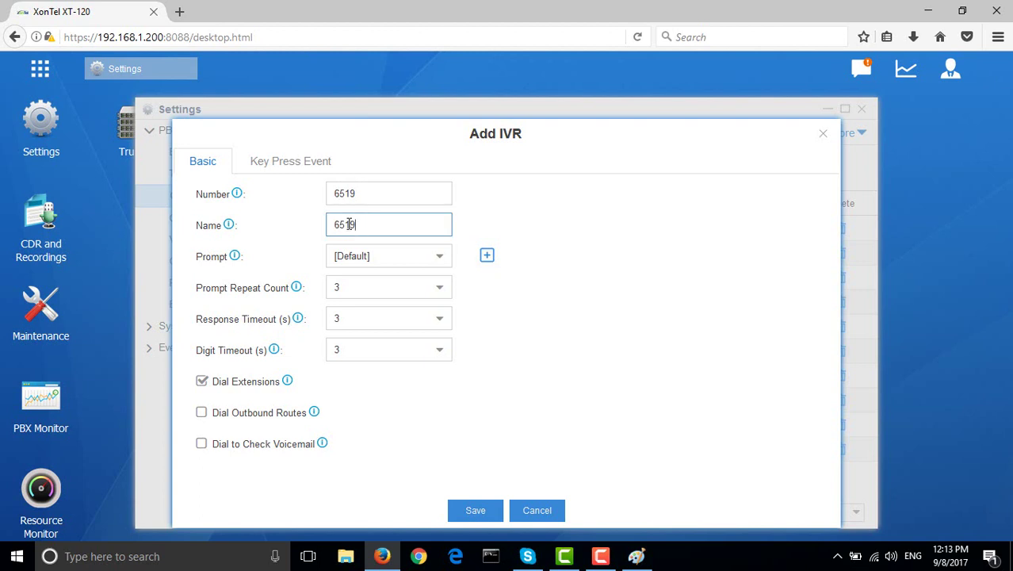
double_click(353, 224)
type("NEWCOMPAM")
key("BackSpace")
type("NIES")
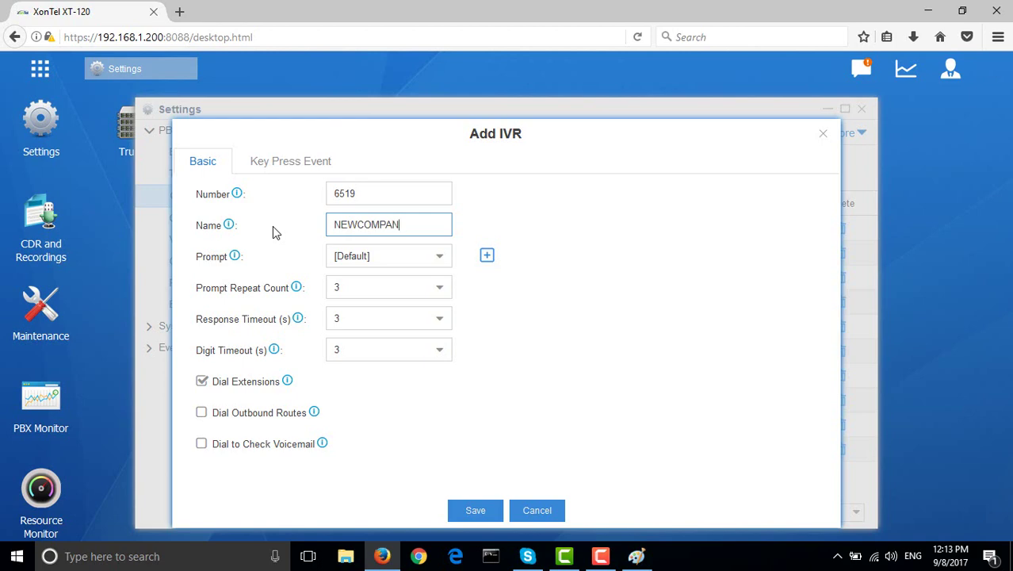
left_click(405, 258)
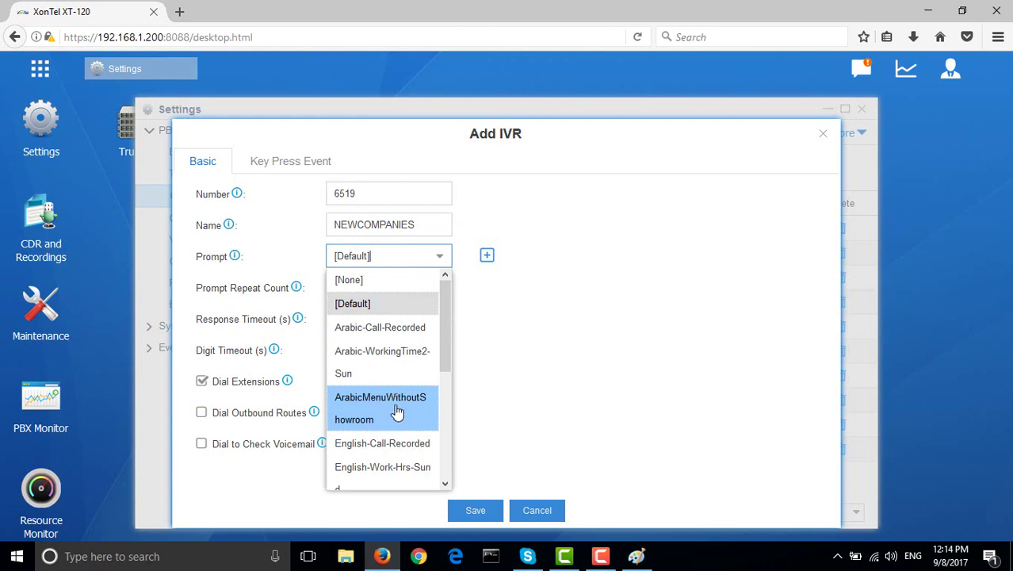
left_click(397, 411)
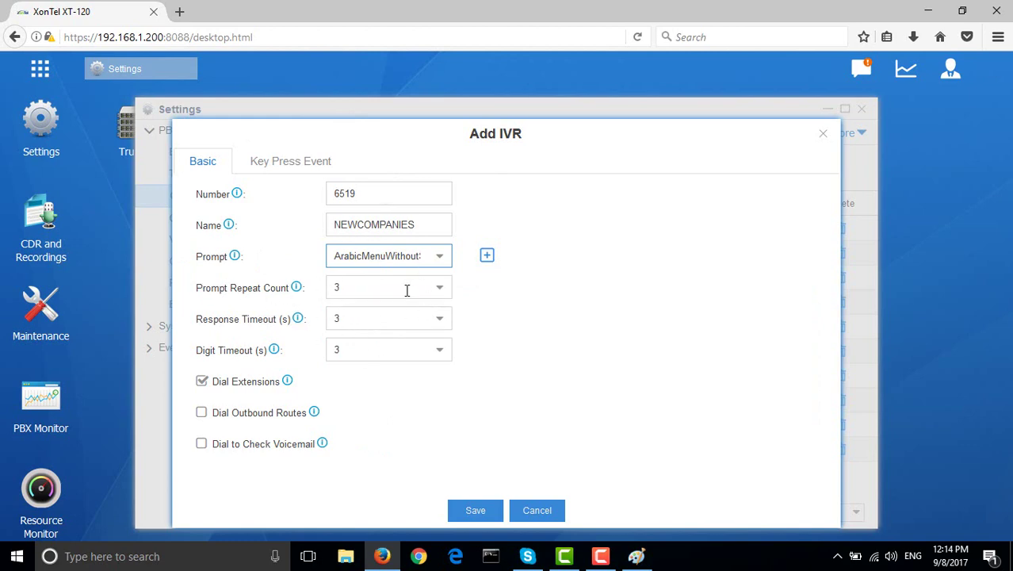
Step: Set the IVR's Press 1, Press 2 and Press 3 key events to Extension, with 200 - clicktocallEXT chosen for Press 1
mouse_move(298, 322)
left_click(247, 161)
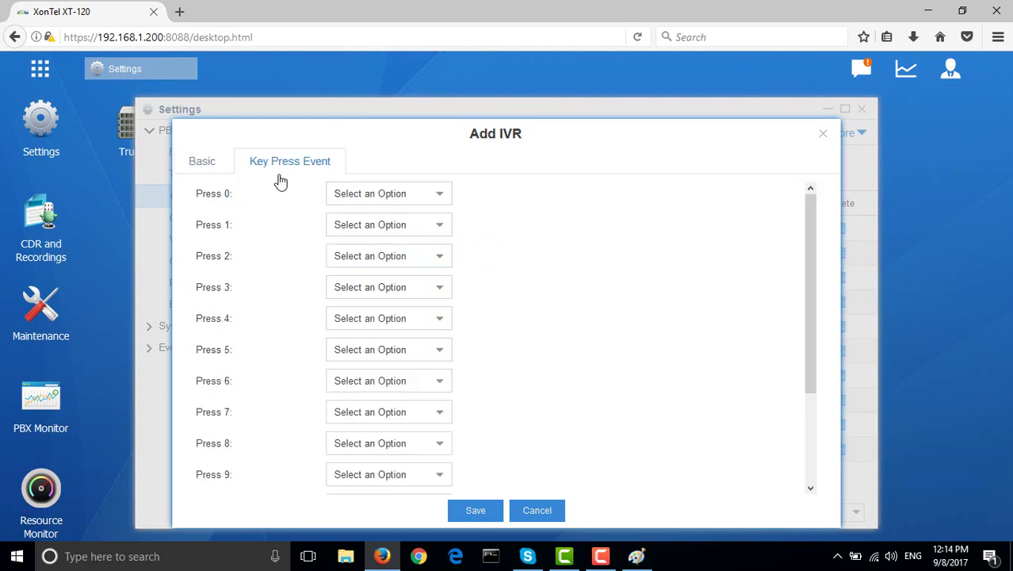
left_click(359, 223)
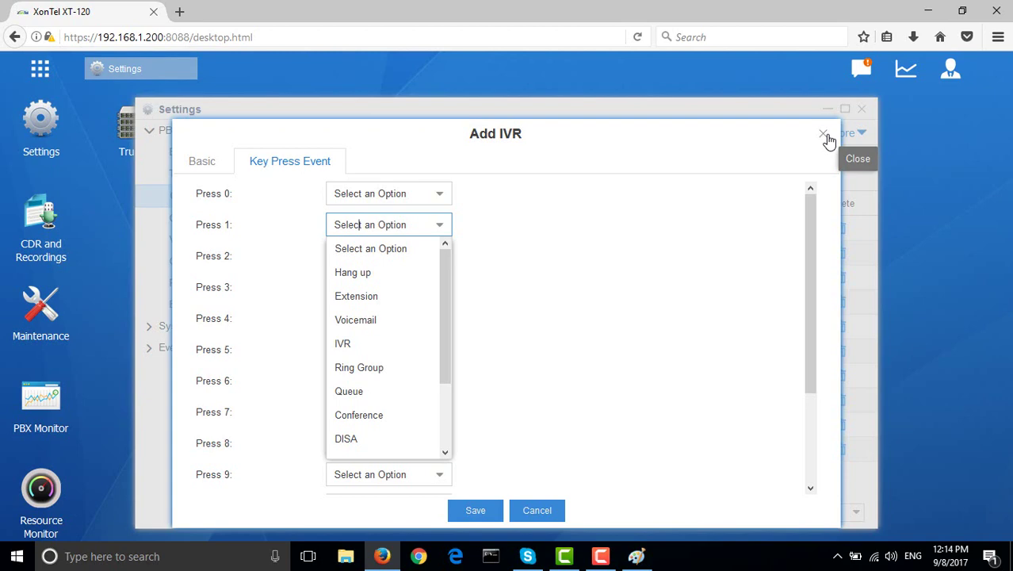
left_click(384, 297)
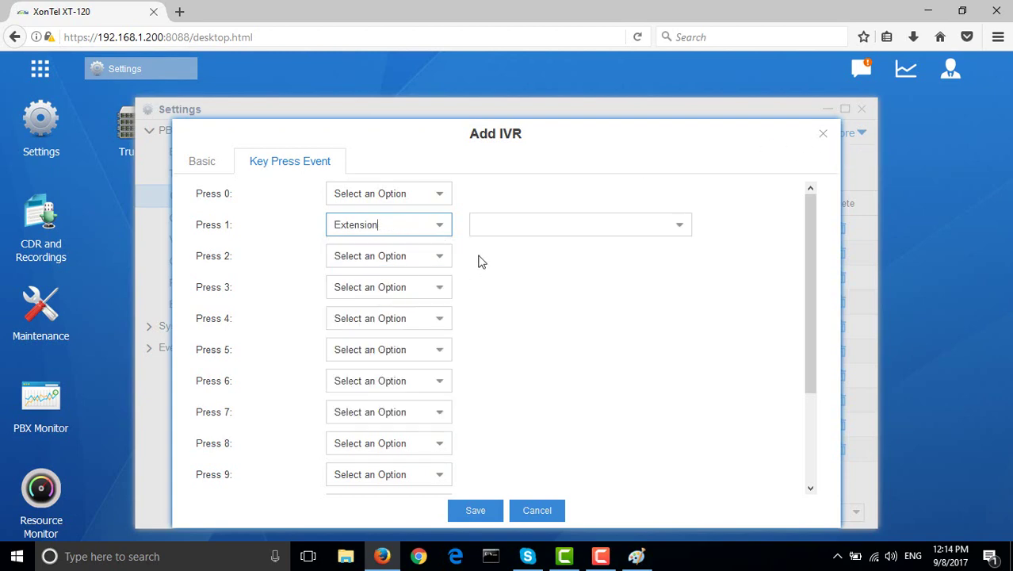
left_click(678, 228)
left_click(631, 247)
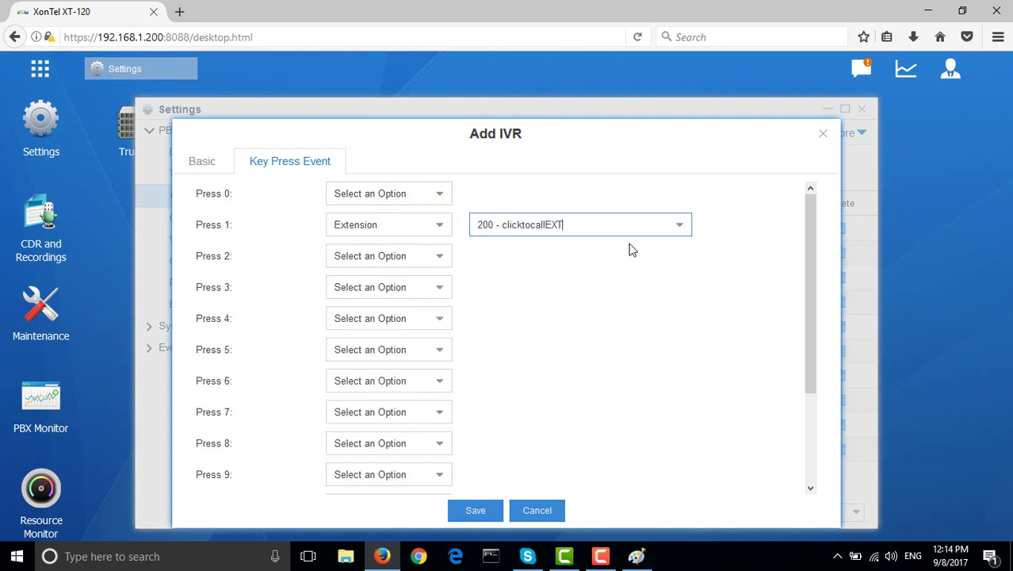
left_click(411, 258)
left_click(386, 330)
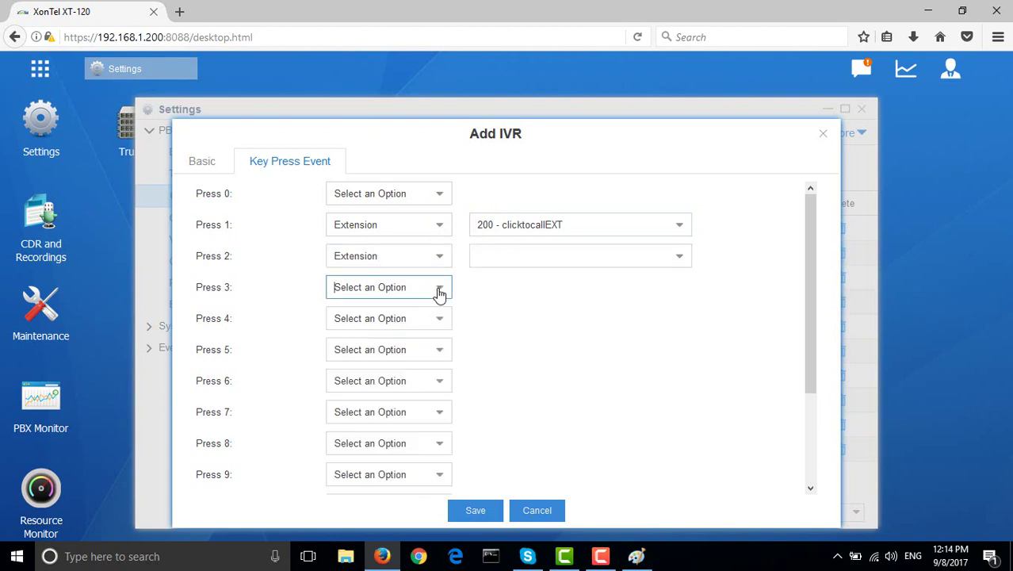
left_click(439, 290)
left_click(341, 361)
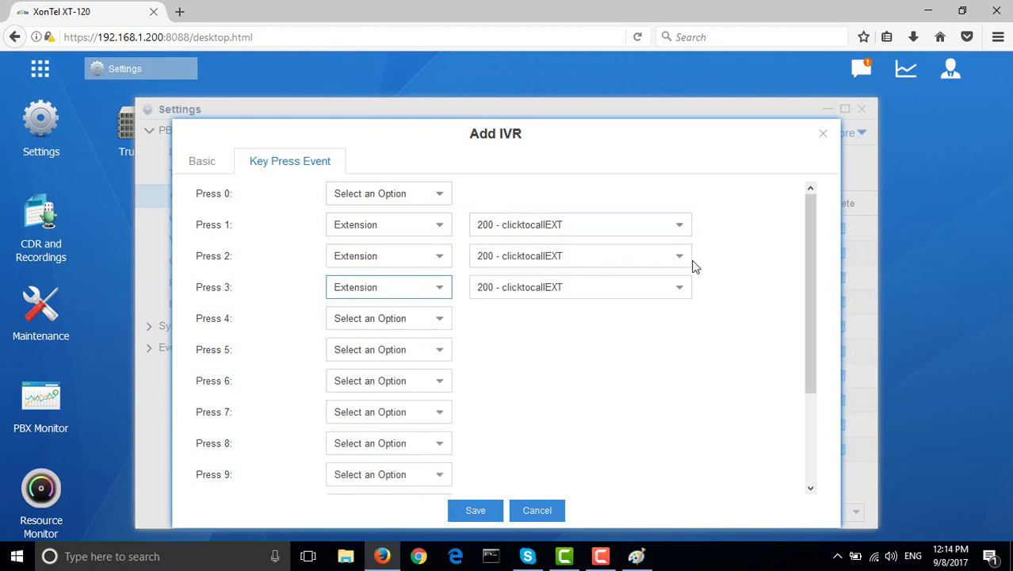
Step: Choose 605 - Reception as the target extension for the Press 2, Press 3 and Press 1 key events
left_click(675, 257)
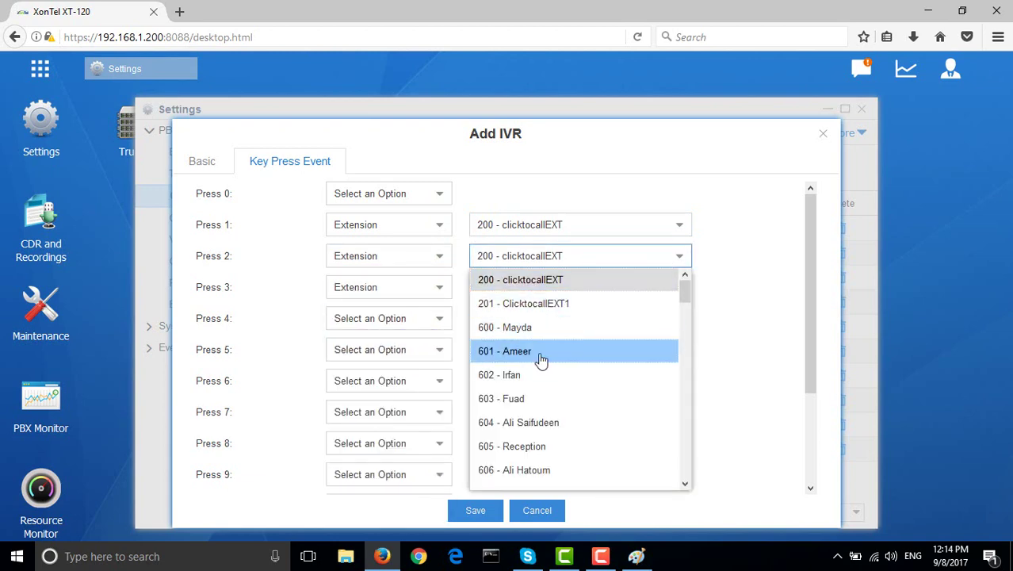
left_click(520, 457)
left_click(674, 287)
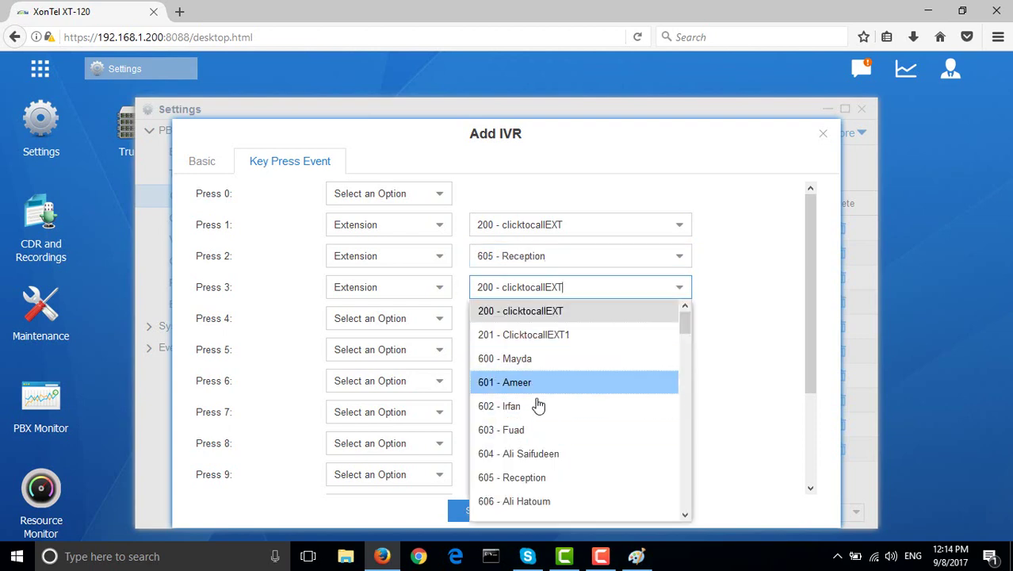
left_click(538, 479)
left_click(680, 228)
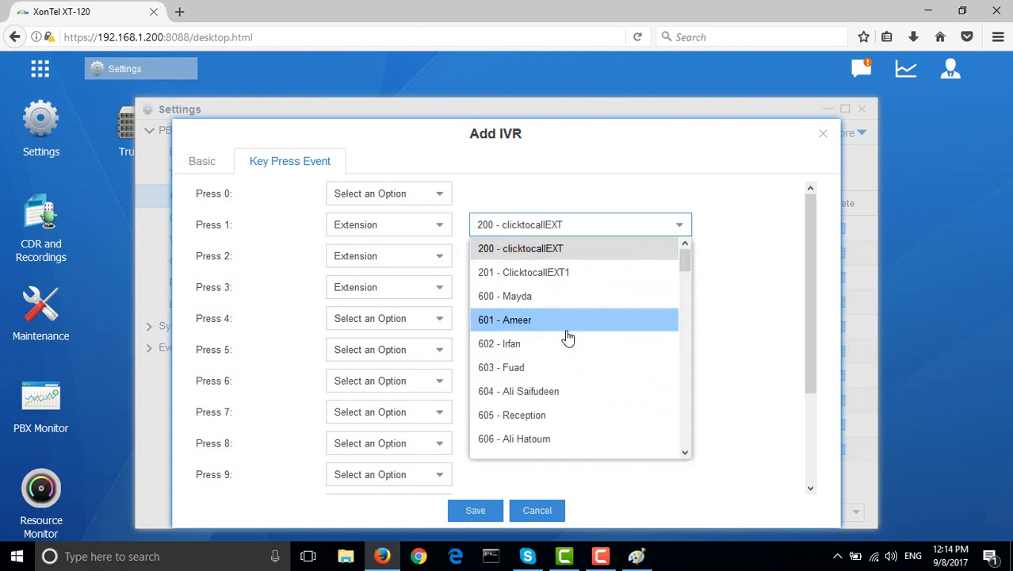
left_click(539, 414)
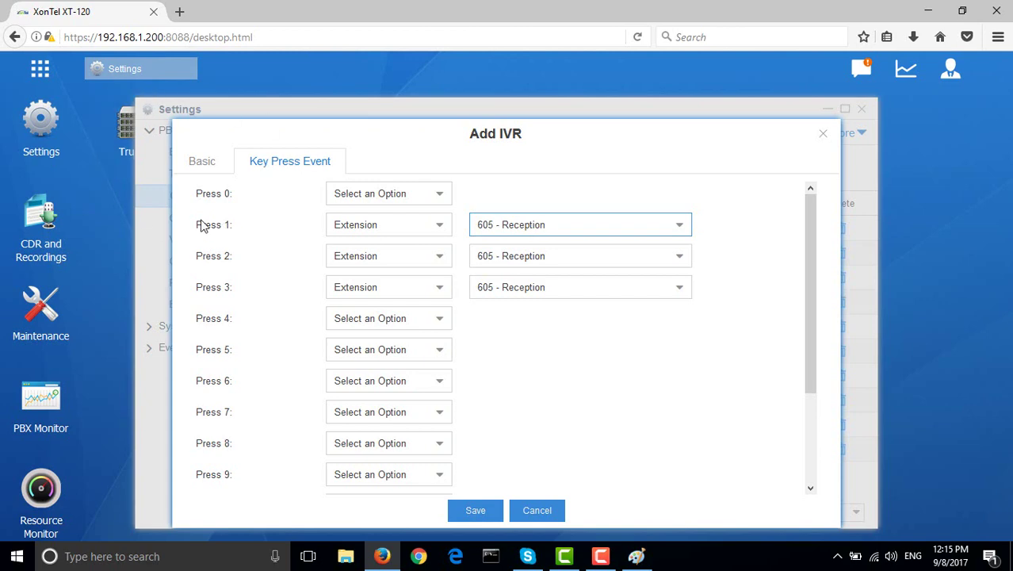
Step: Save the new IVR and apply the configuration changes to the PBX
left_click_drag(558, 230, 472, 231)
left_click(564, 224)
left_click(489, 516)
left_click(475, 510)
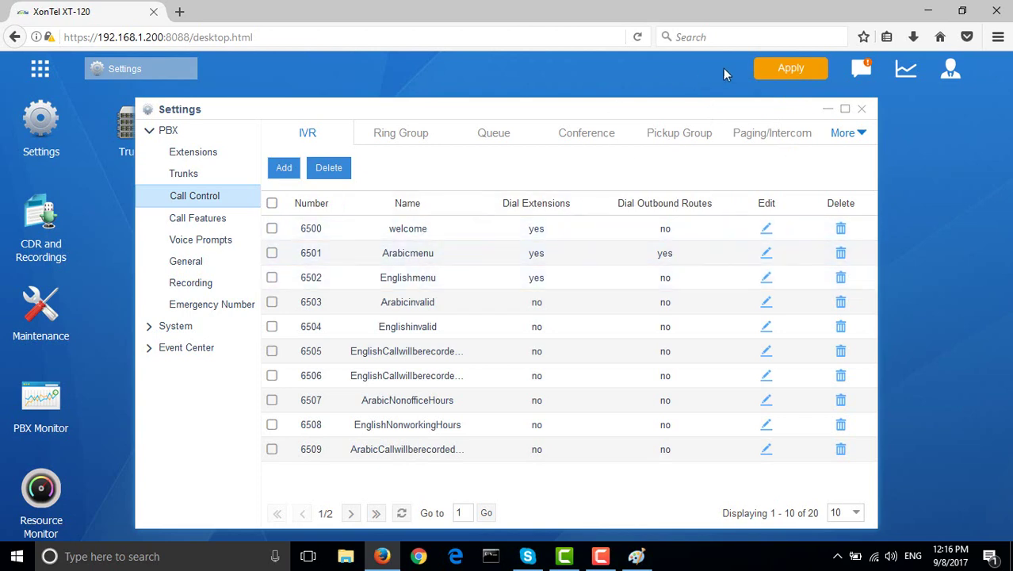
left_click(763, 68)
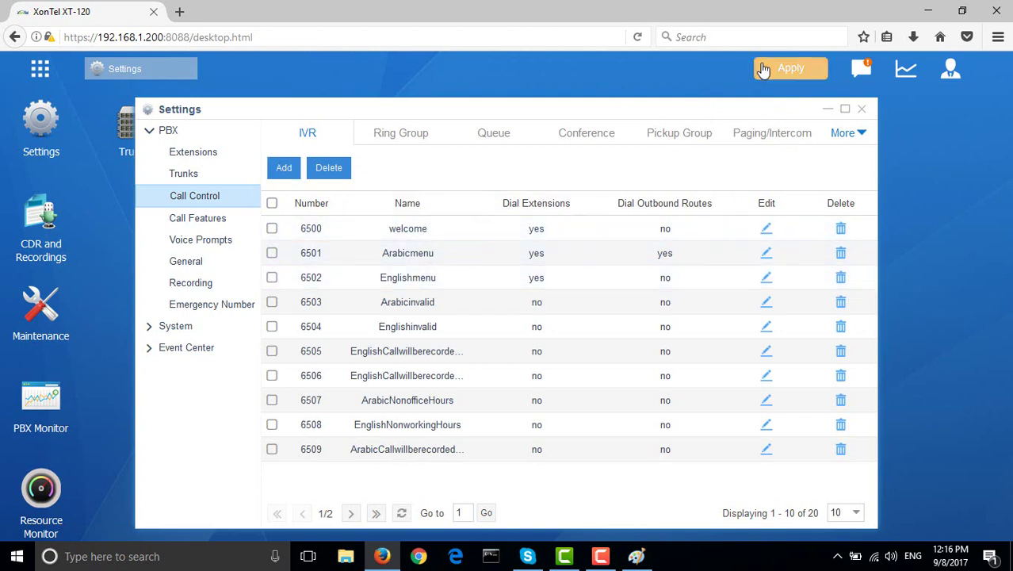
Step: In the General preferences, make sure Distinctive Caller ID is enabled, then save and apply the settings
left_click(200, 261)
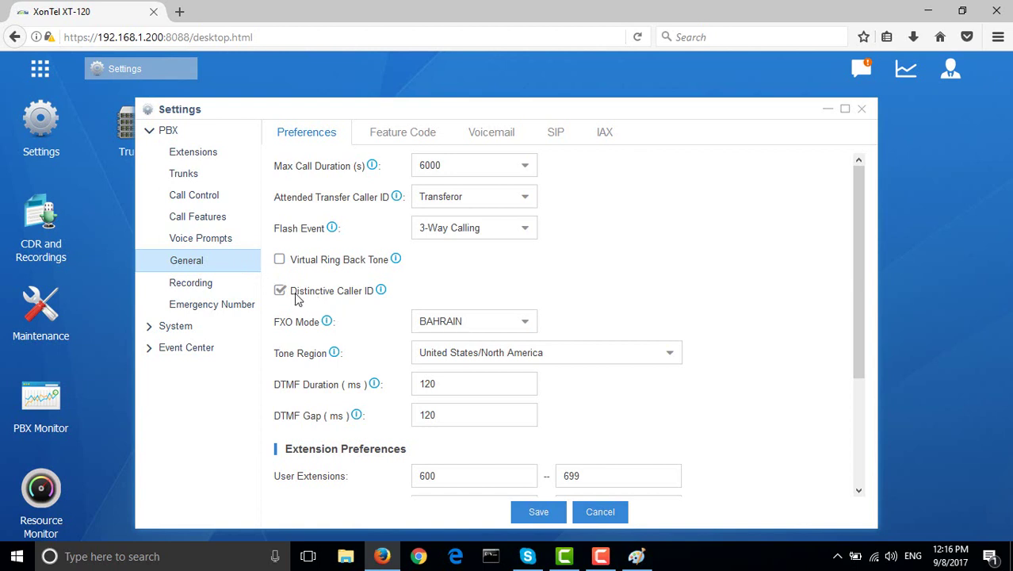
left_click(280, 292)
left_click(281, 292)
left_click(536, 513)
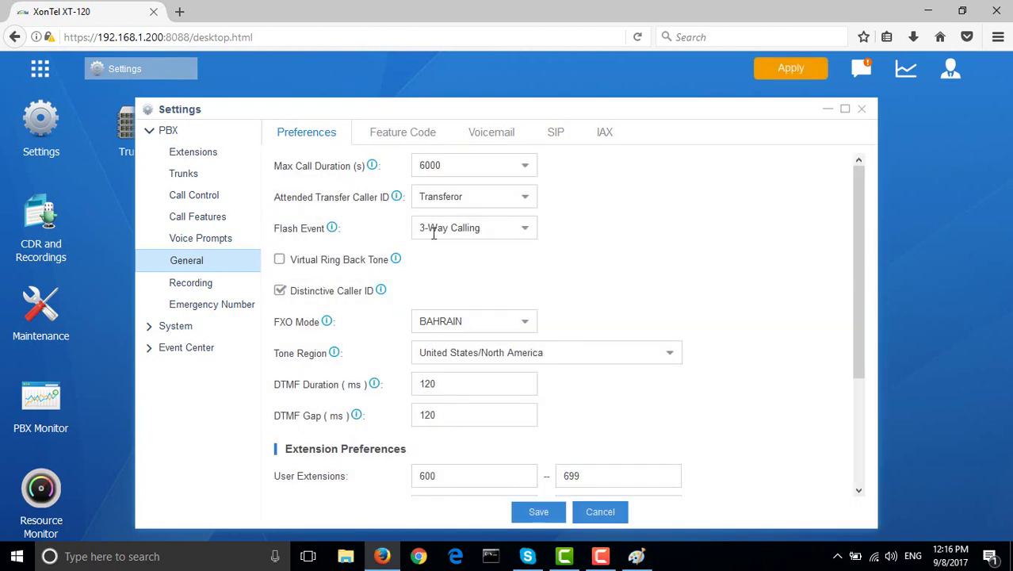
left_click(804, 68)
Step: Add an inbound route in Call Control named NEWCOMPANY, with the company's phone number as its DID pattern
left_click(228, 200)
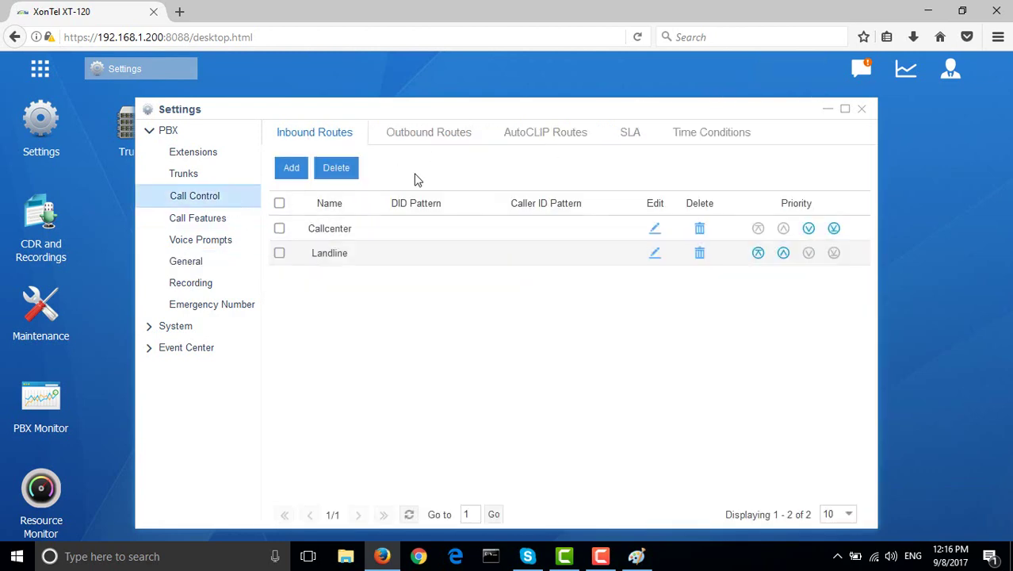
left_click(291, 168)
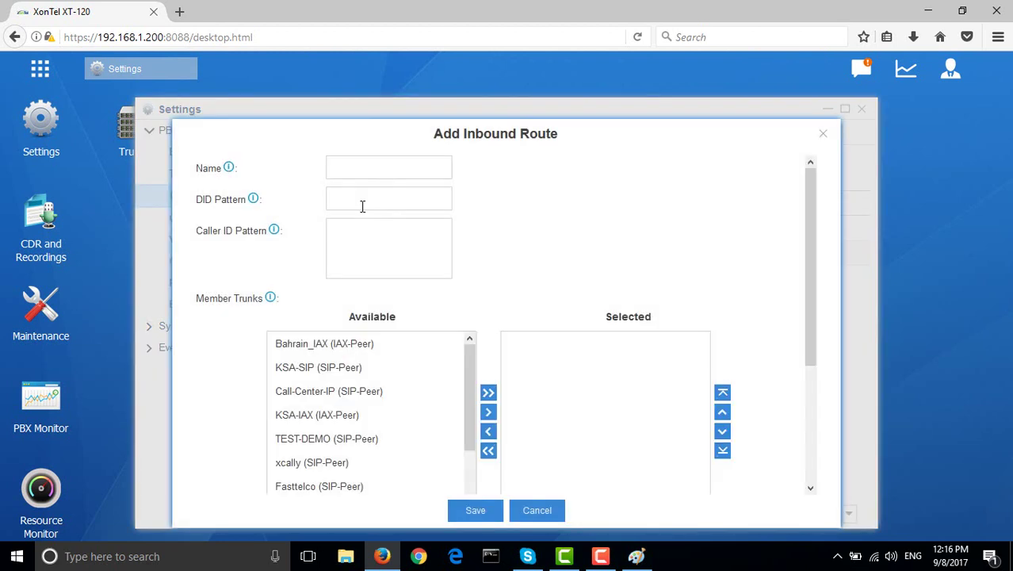
left_click(363, 203)
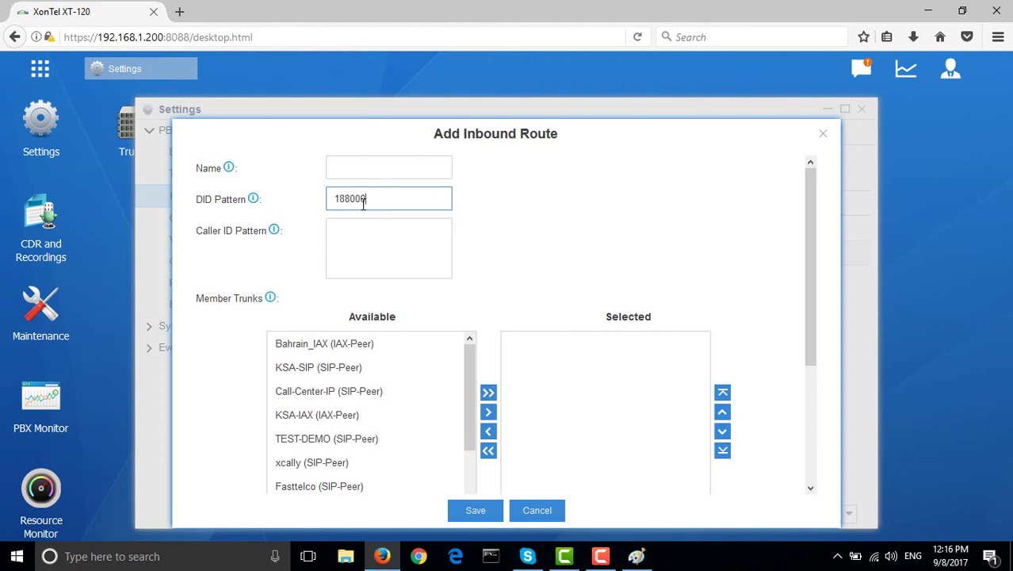
left_click(367, 167)
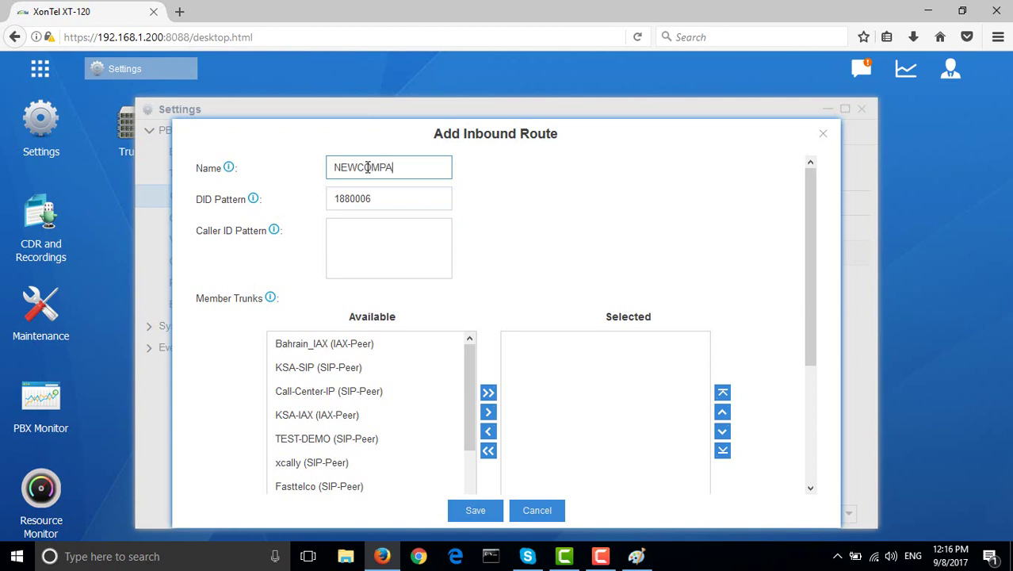
type("NEWCOMPANY")
Step: Add the Fasttelco (SIP-Peer) trunk to the inbound route's member trunks and set the destination type to IVR
scroll(446, 242, "down", 4)
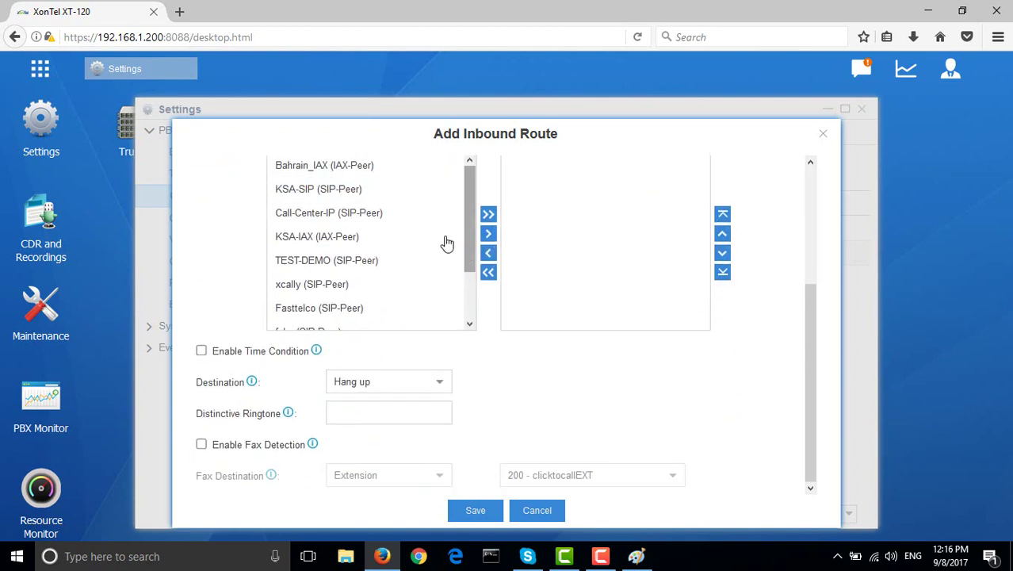
scroll(369, 294, "up", 4)
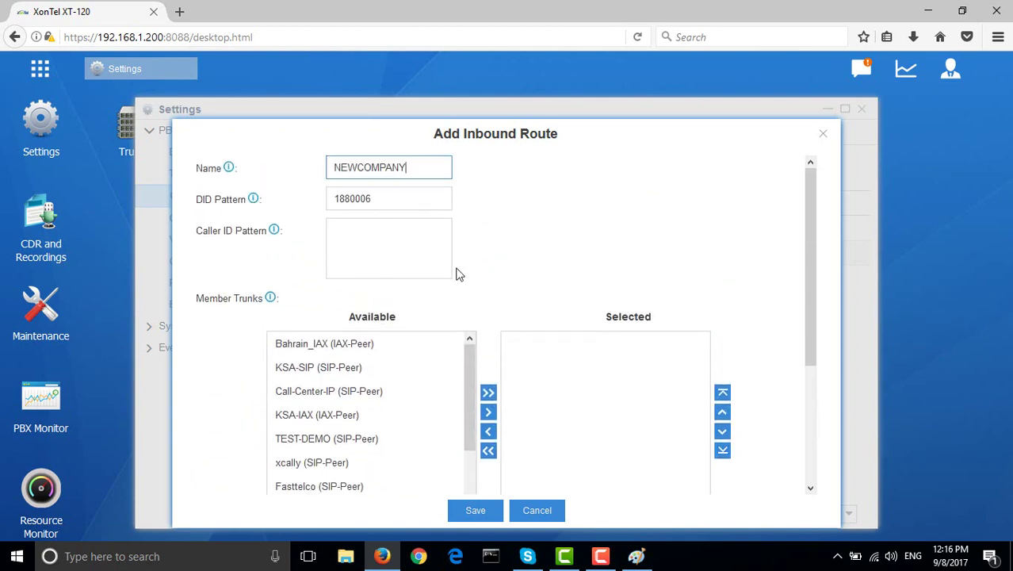
scroll(459, 273, "down", 4)
scroll(473, 240, "down", 2)
left_click(403, 294)
double_click(349, 252)
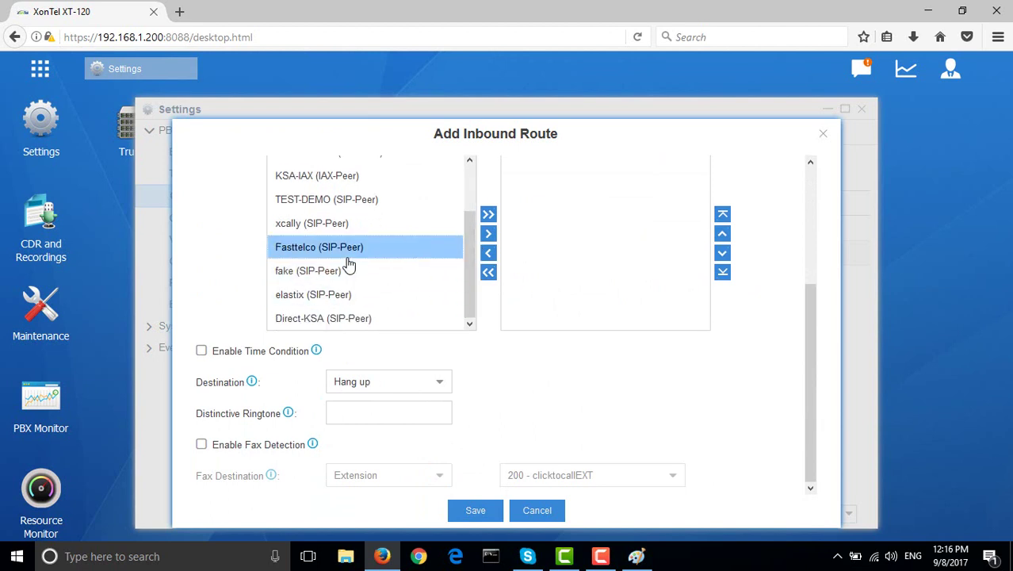
left_click(413, 381)
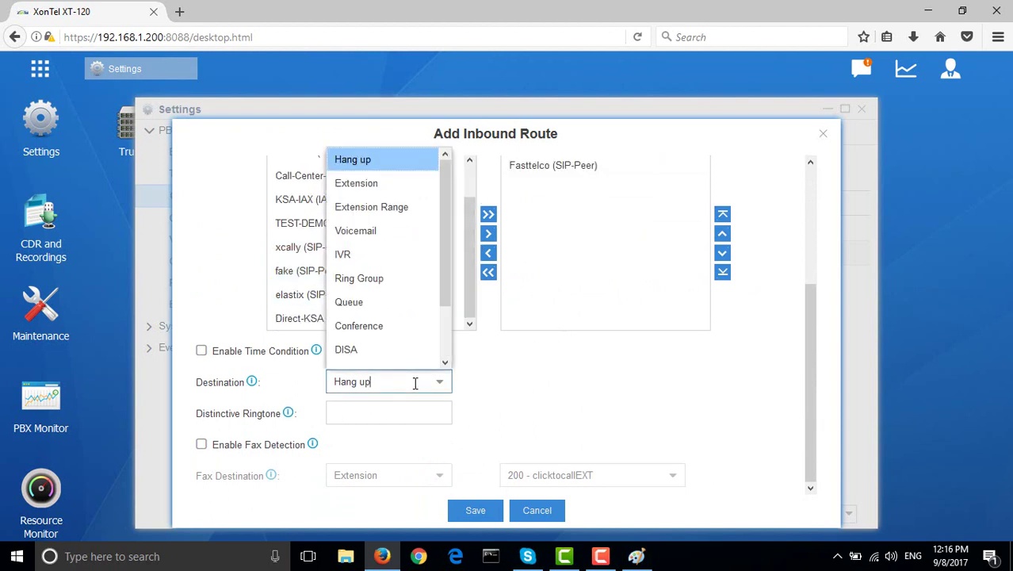
left_click(360, 255)
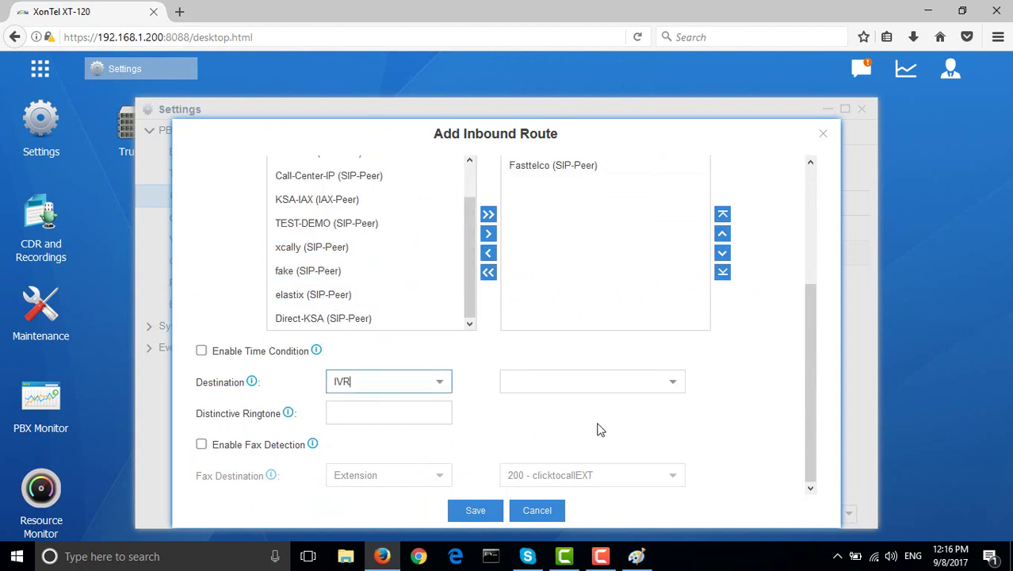
left_click(676, 383)
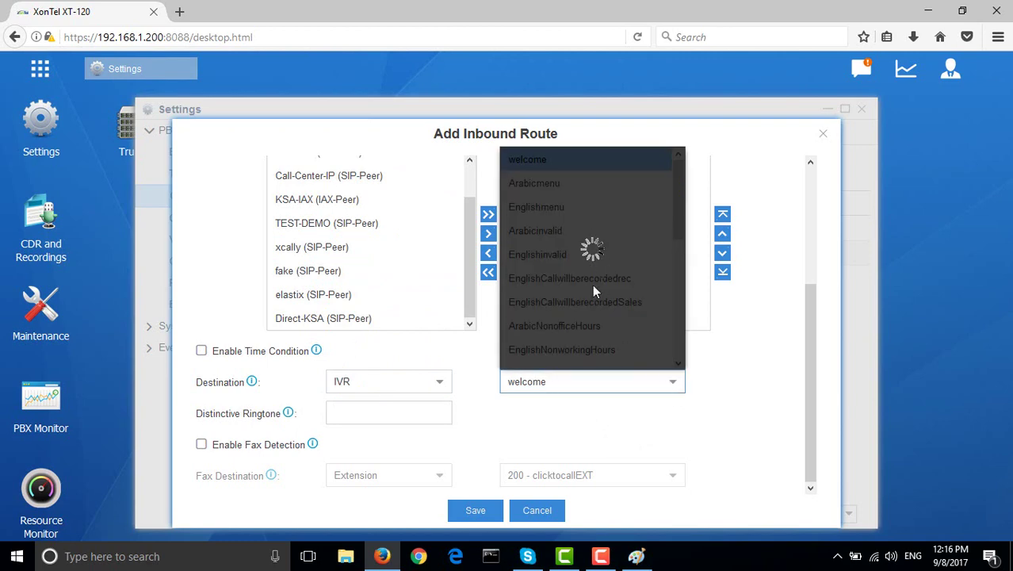
scroll(601, 281, "down", 5)
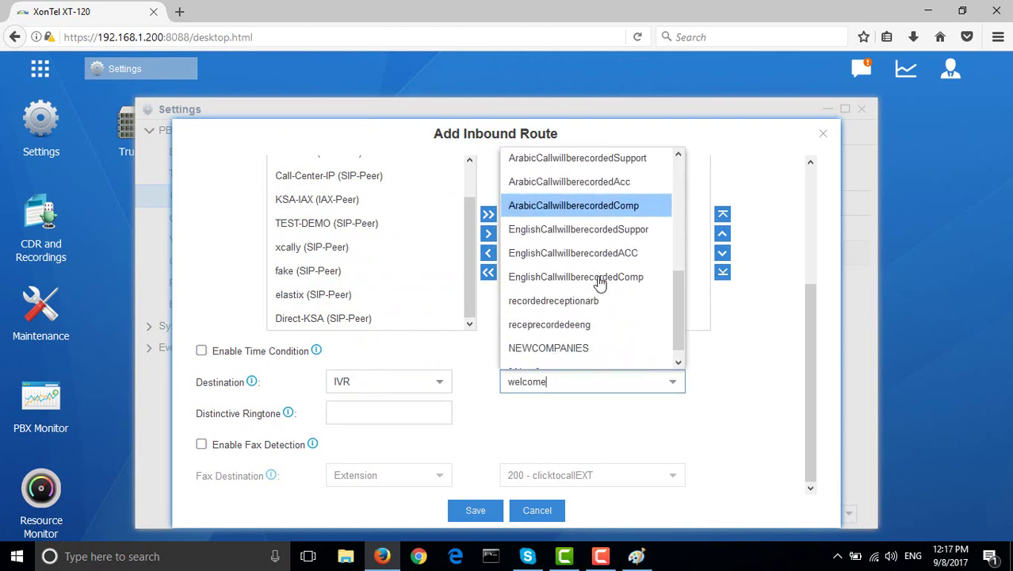
scroll(600, 283, "down", 2)
left_click(558, 357)
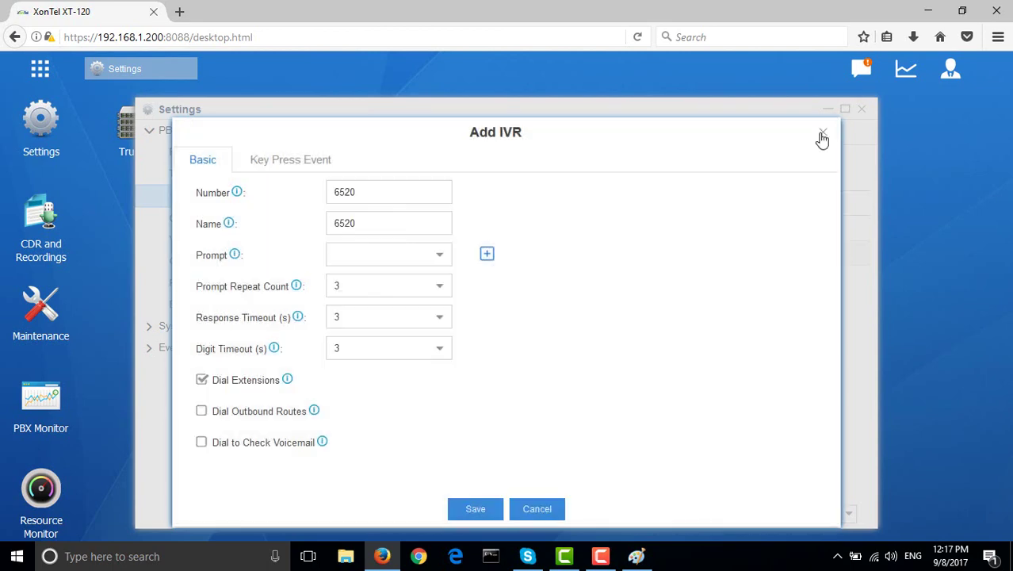
left_click(822, 135)
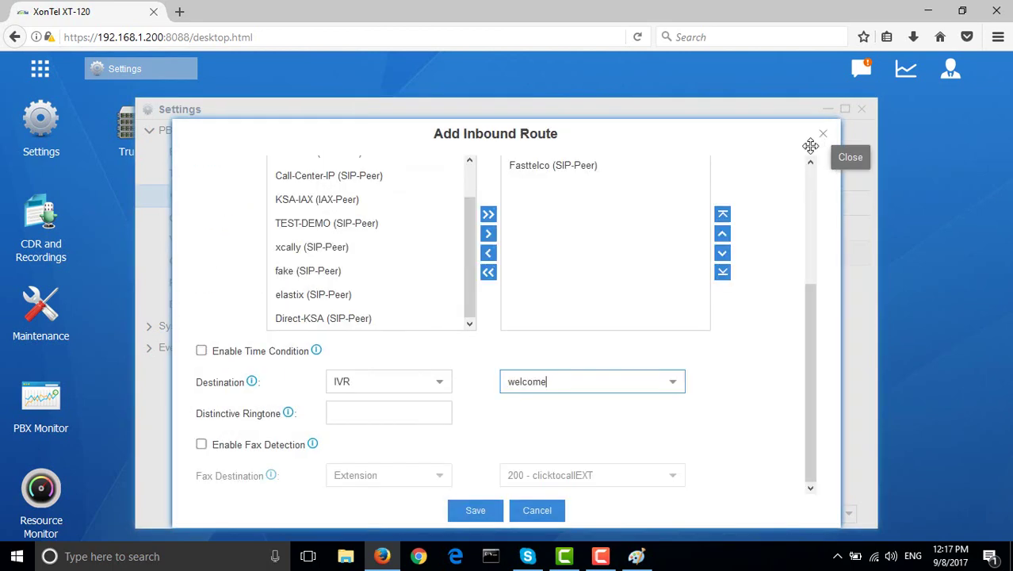
Step: Select NEWCOMPANIES as the route's destination IVR, then save the inbound route and apply the changes
left_click(671, 383)
scroll(602, 333, "down", 3)
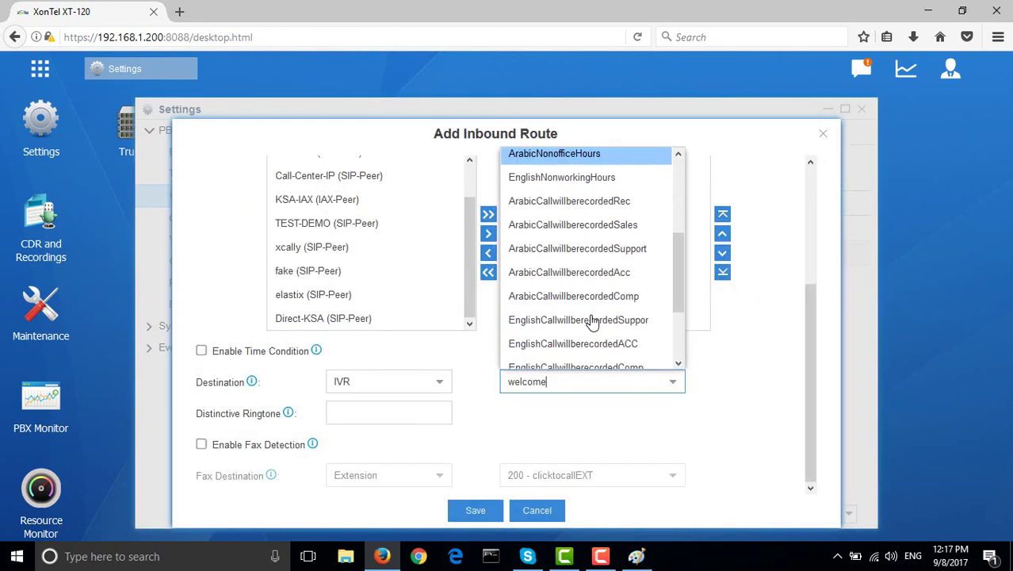
scroll(593, 320, "down", 2)
left_click(604, 345)
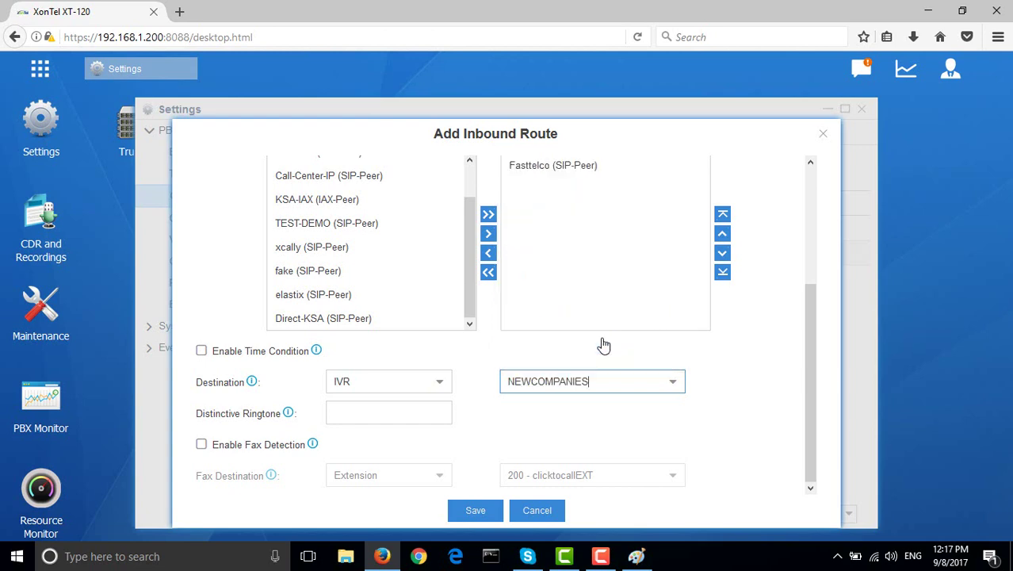
left_click(474, 510)
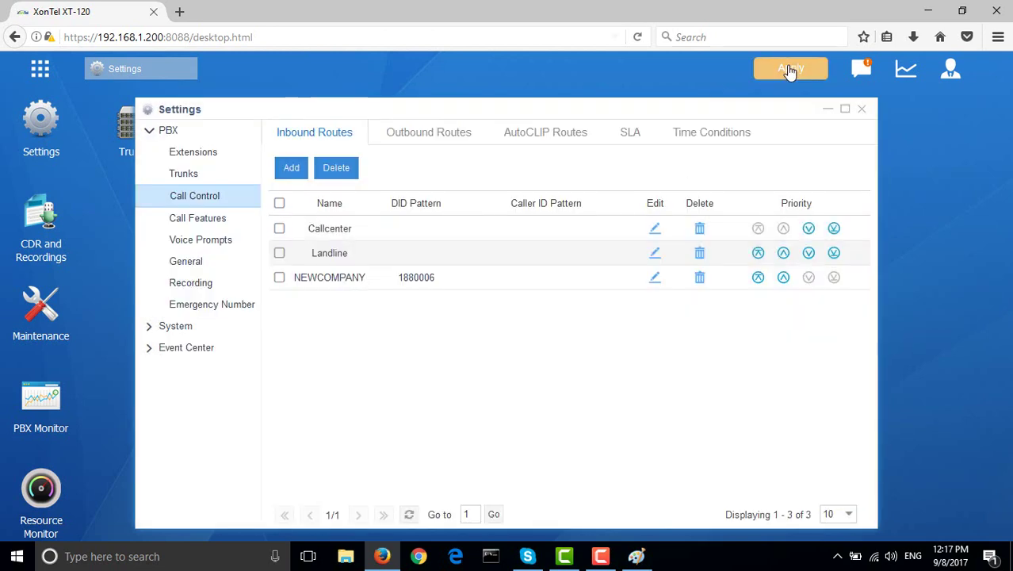
left_click(790, 70)
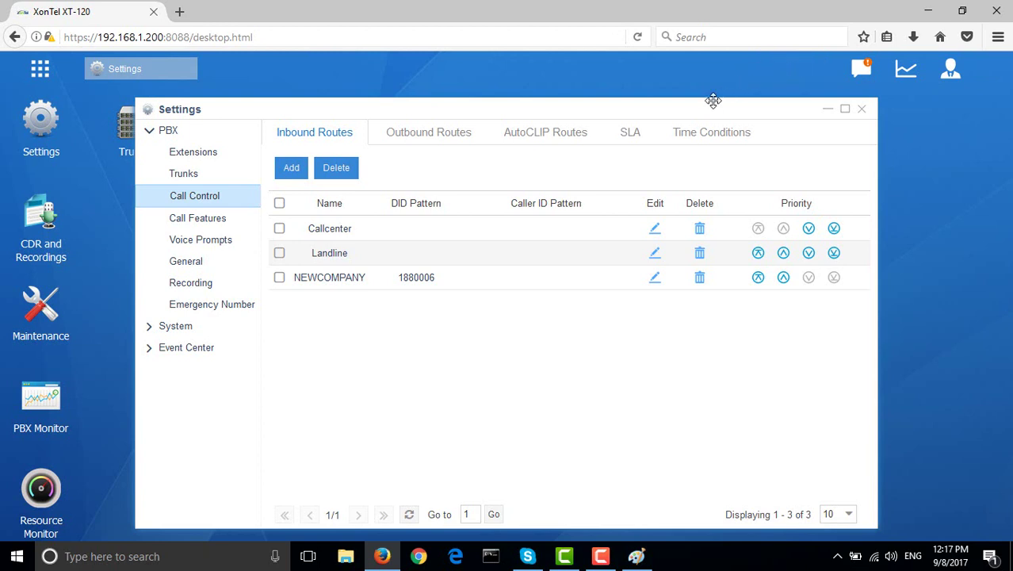